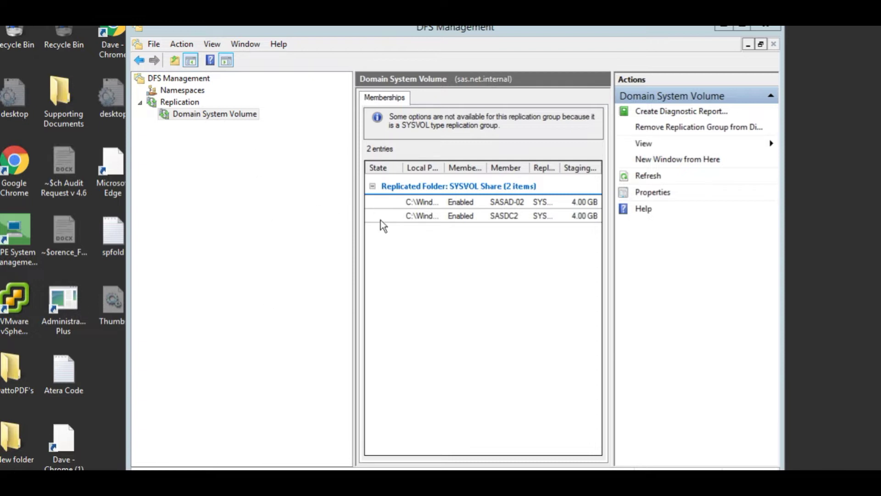
Open the context menu of the Domain System Volume replication group.
right_click(187, 114)
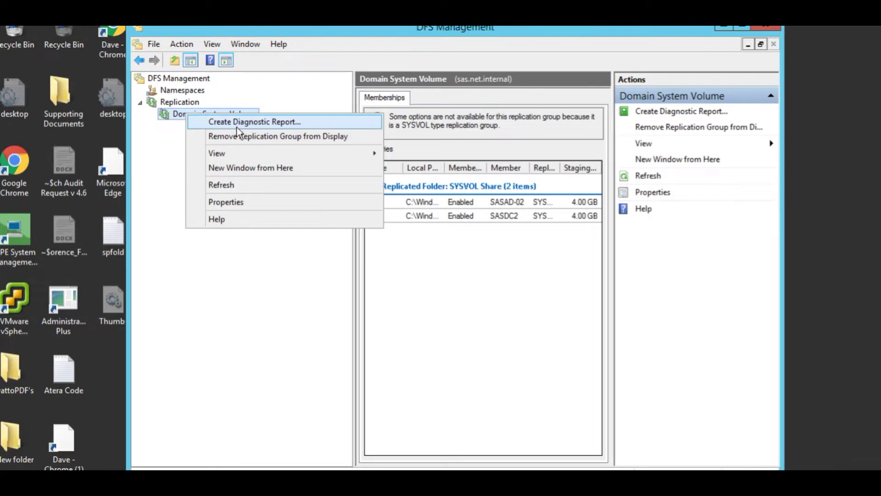
Create a Domain System Volume health report with default path, both members, and SASAD-02 as backlog reference.
click(260, 126)
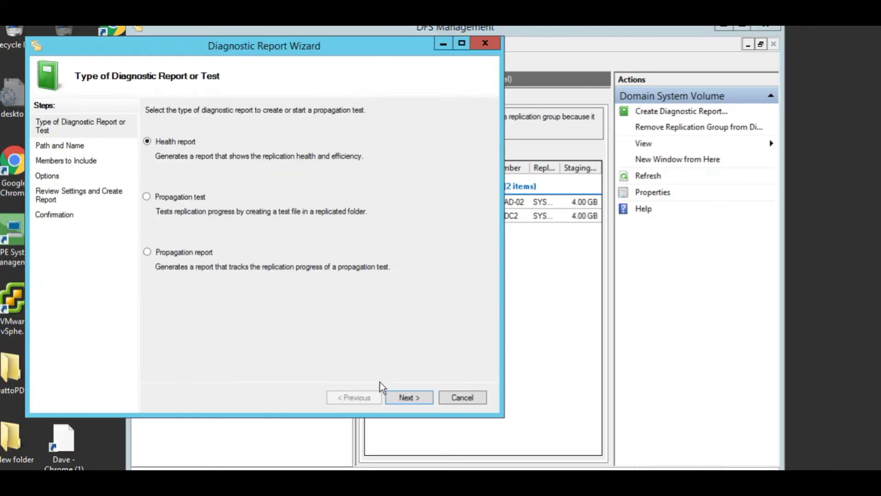
click(417, 401)
click(416, 401)
click(417, 401)
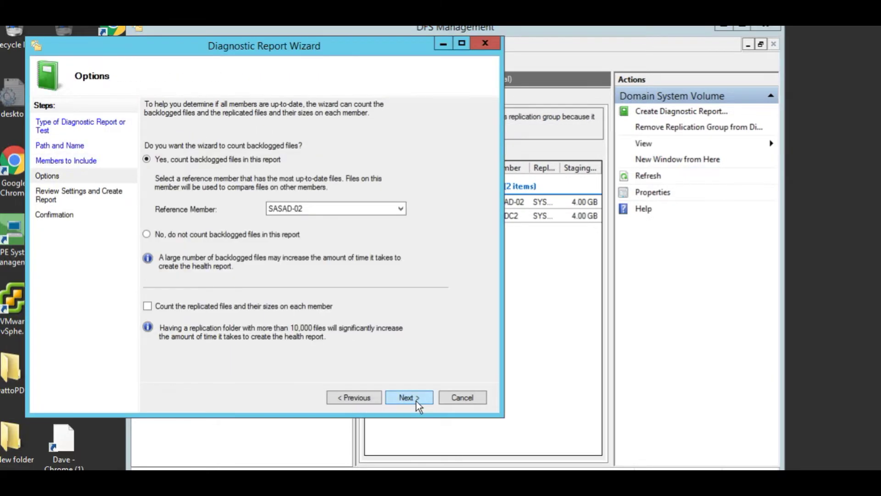
click(417, 401)
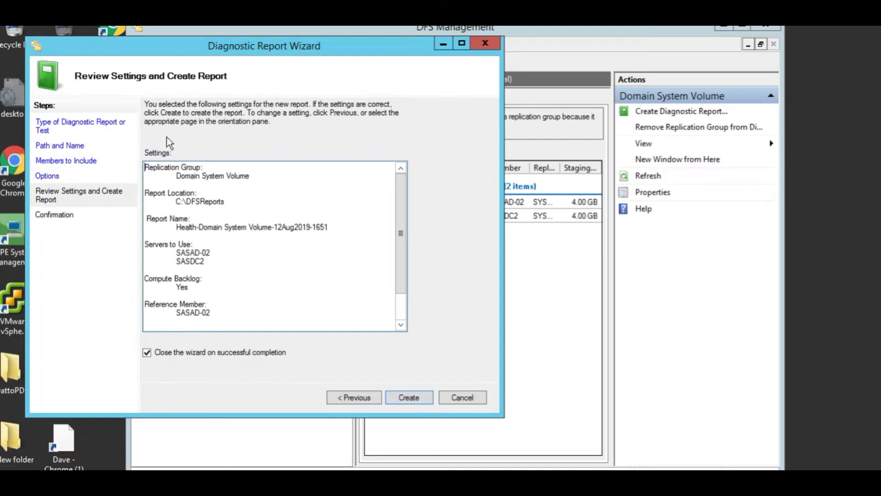
click(415, 399)
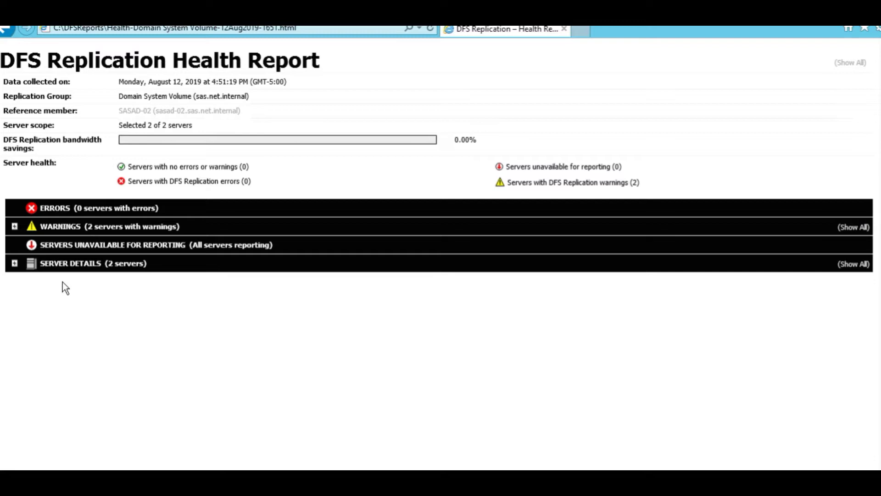
Expand the report's warnings for SASAD-02 and SASDC2 and jump to Server Details.
click(14, 226)
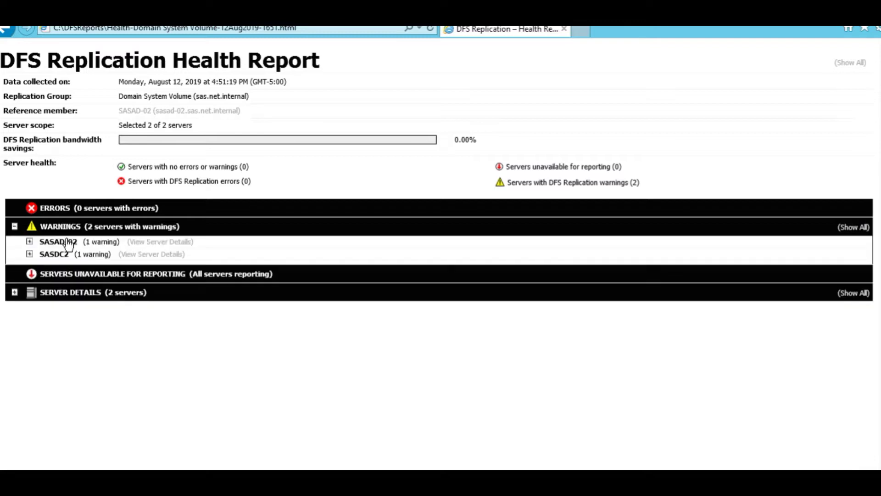
click(30, 242)
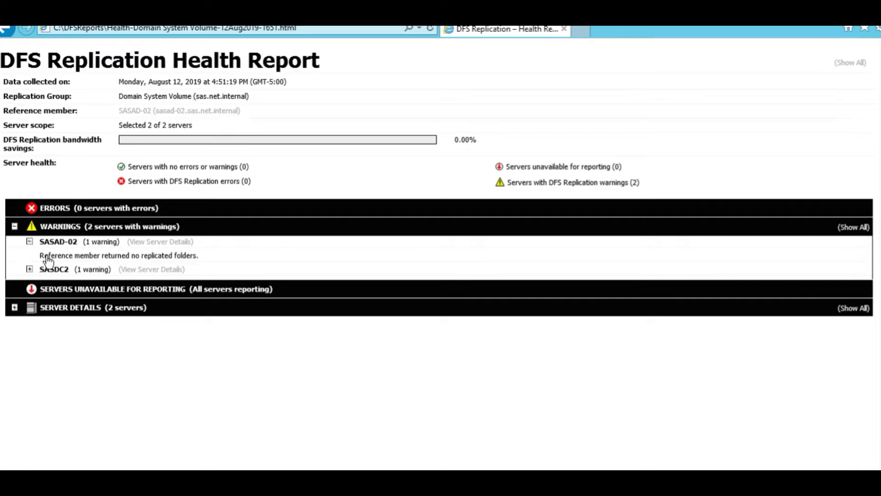
click(29, 269)
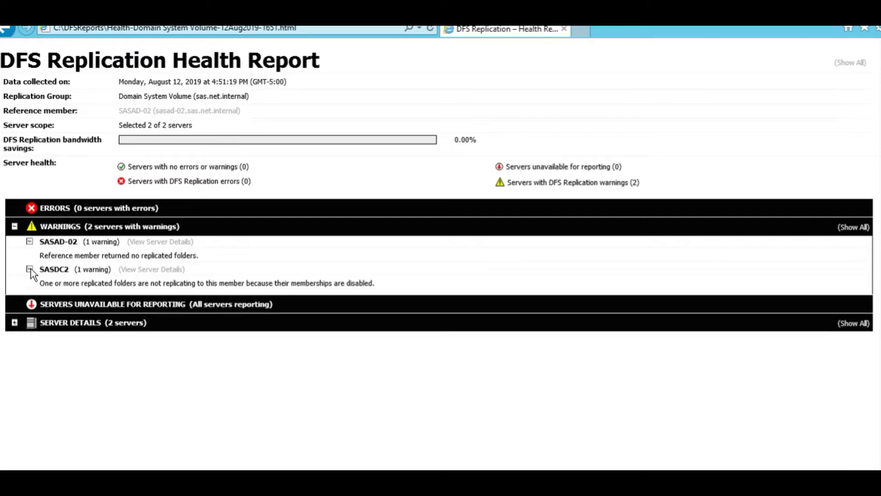
click(108, 281)
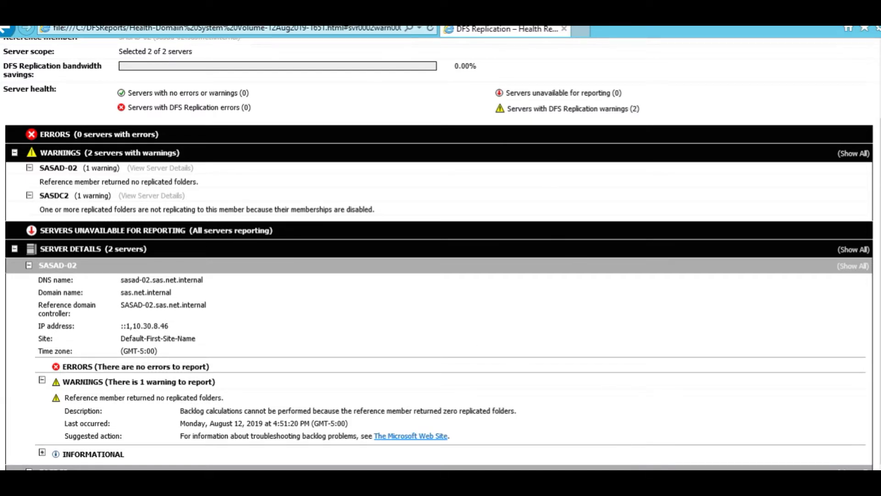
key(alt+Tab)
Select SASDC2 in the Domain Controllers OU, then bring up the SYSVOL Policies folder.
click(128, 266)
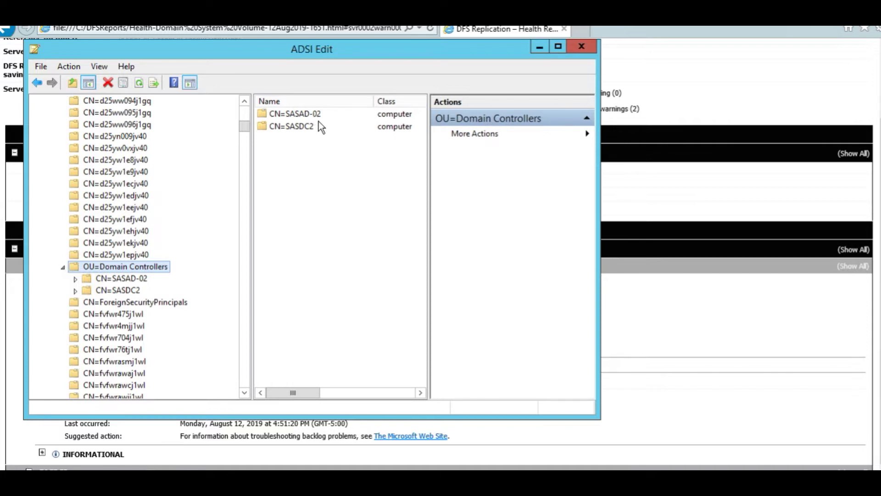
click(290, 127)
click(265, 466)
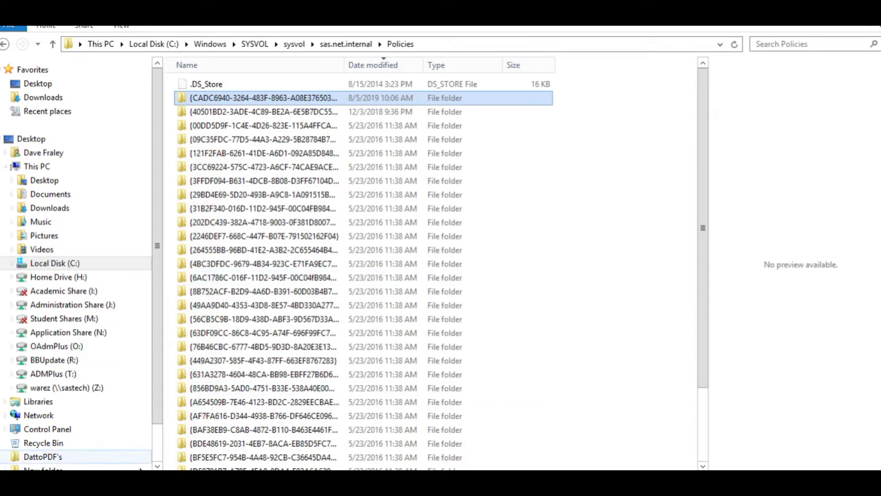
Open SASDC2's SYSVOL Subscription properties under DFSR-LocalSettings > Domain System Volume.
key(alt+Tab)
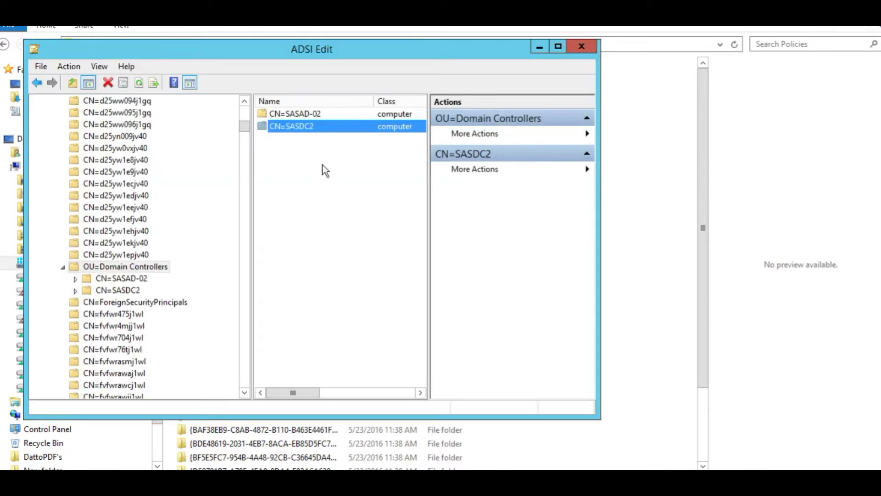
double_click(281, 131)
double_click(283, 118)
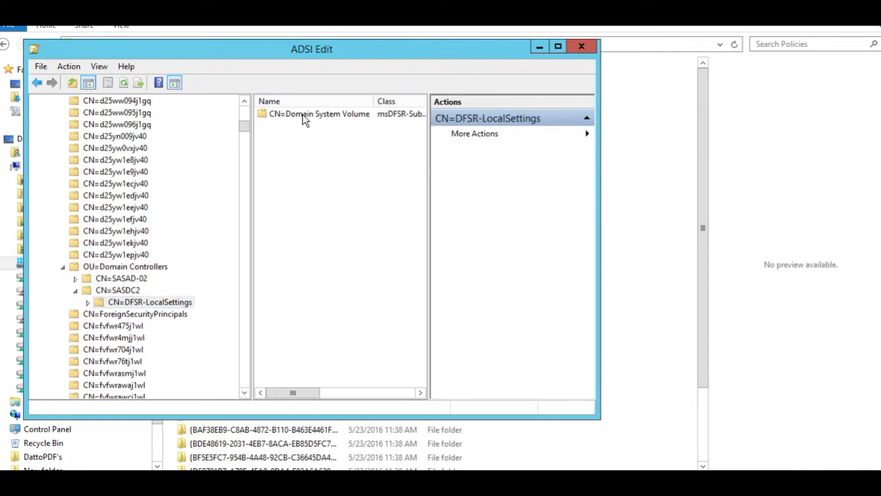
double_click(304, 114)
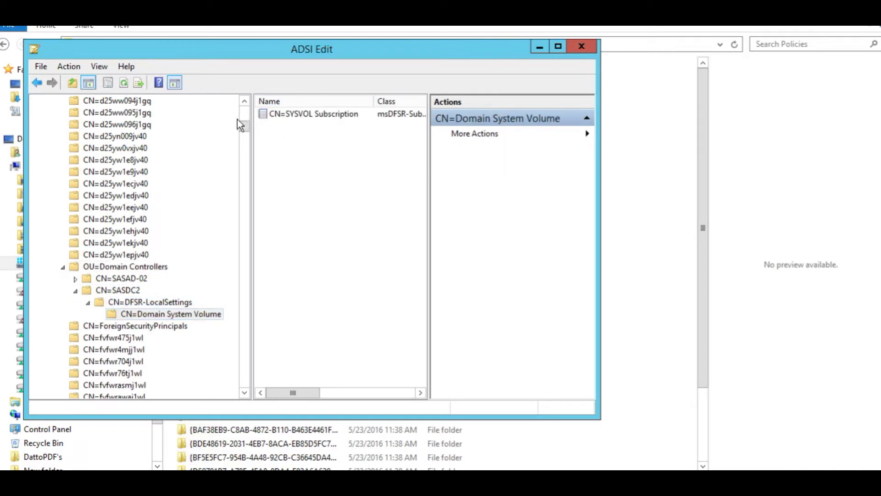
double_click(303, 115)
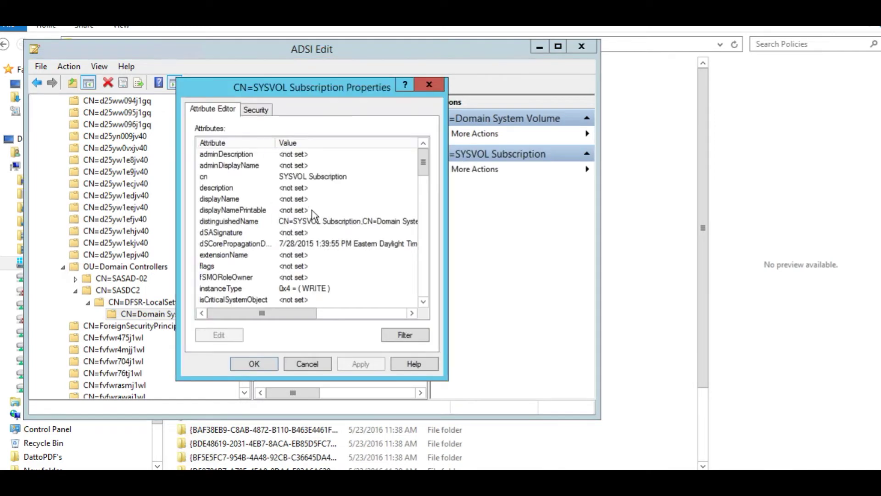
scroll(315, 215, down, 1)
scroll(246, 238, down, 3)
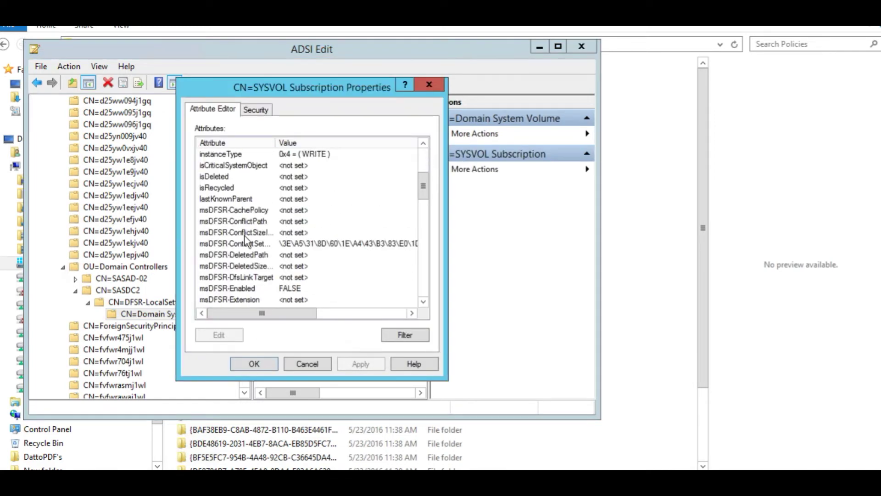
scroll(246, 238, down, 1)
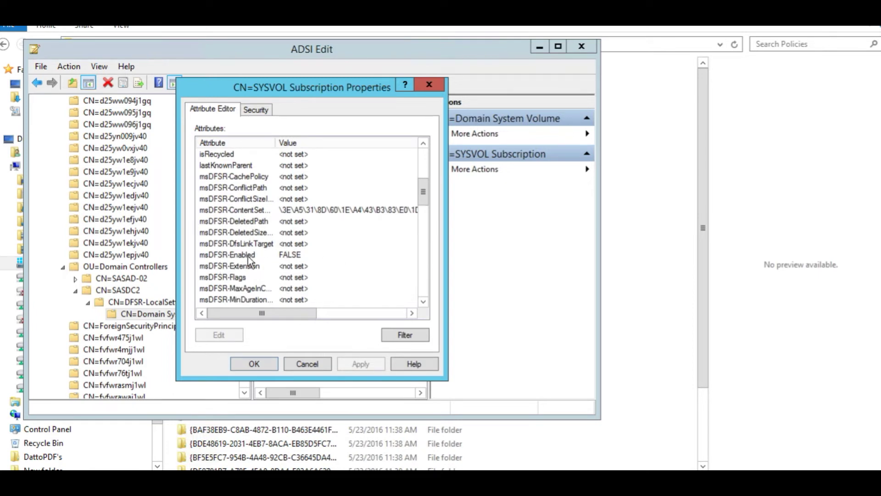
Set msDFSR-Enabled to False and msDFSR-Options to 1, then apply and close.
double_click(297, 256)
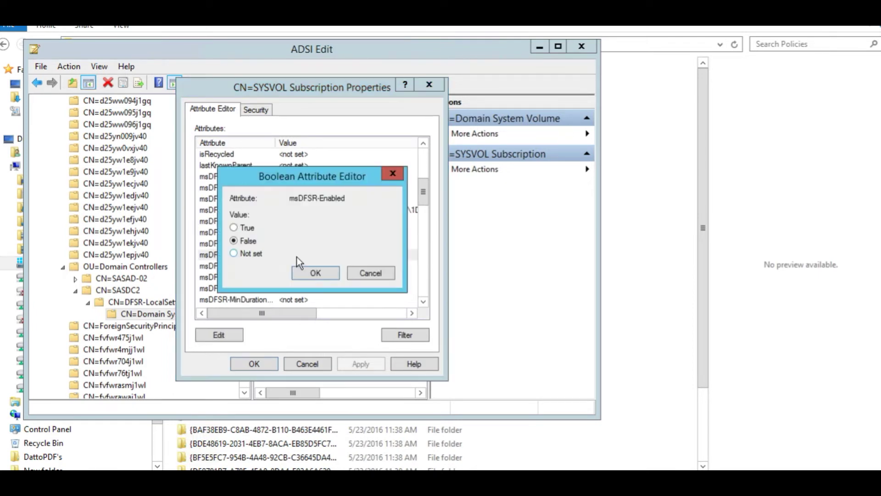
click(322, 273)
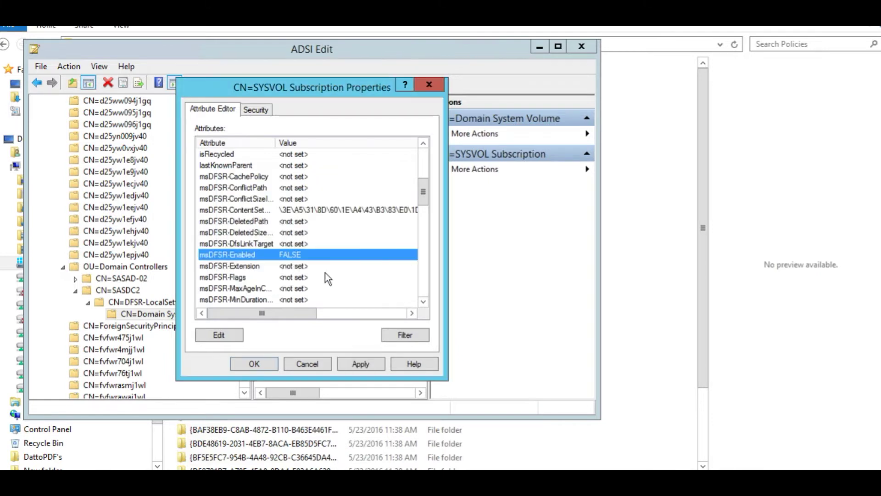
scroll(340, 225, down, 2)
click(244, 267)
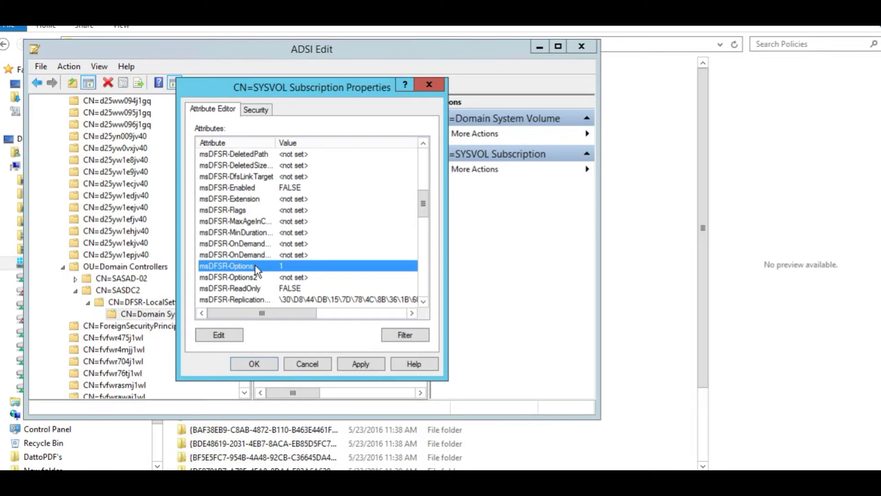
double_click(255, 267)
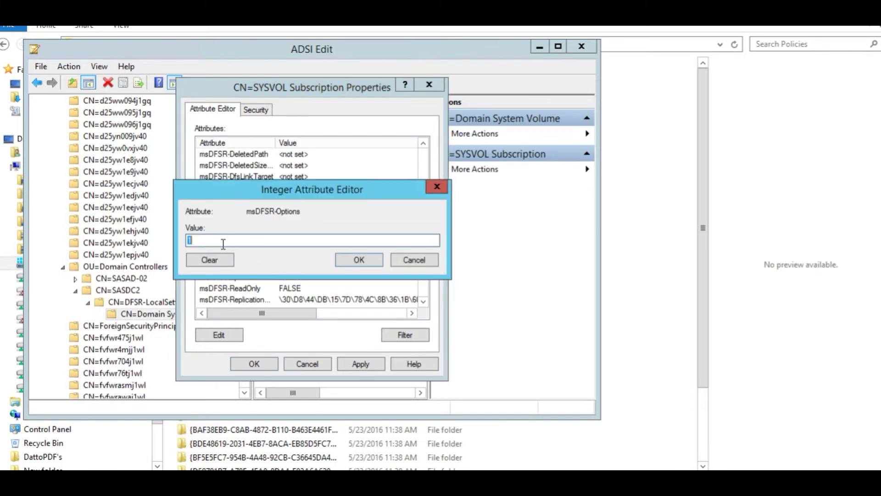
click(350, 260)
click(361, 364)
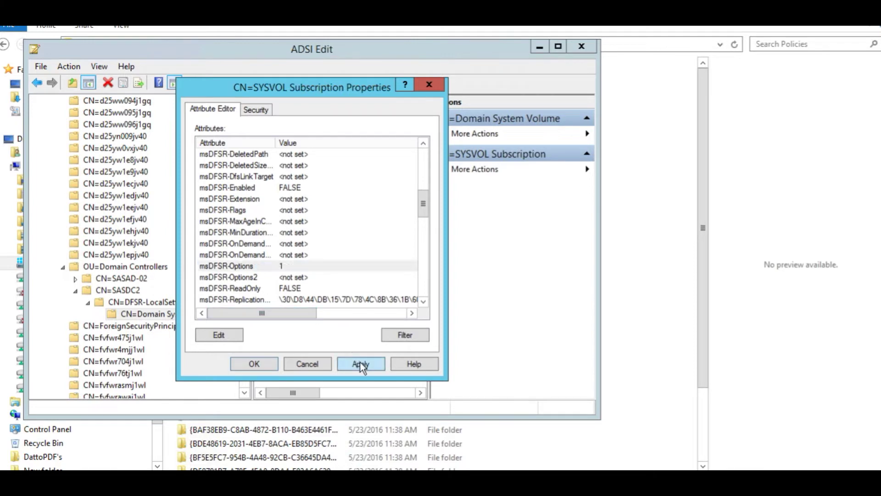
click(257, 366)
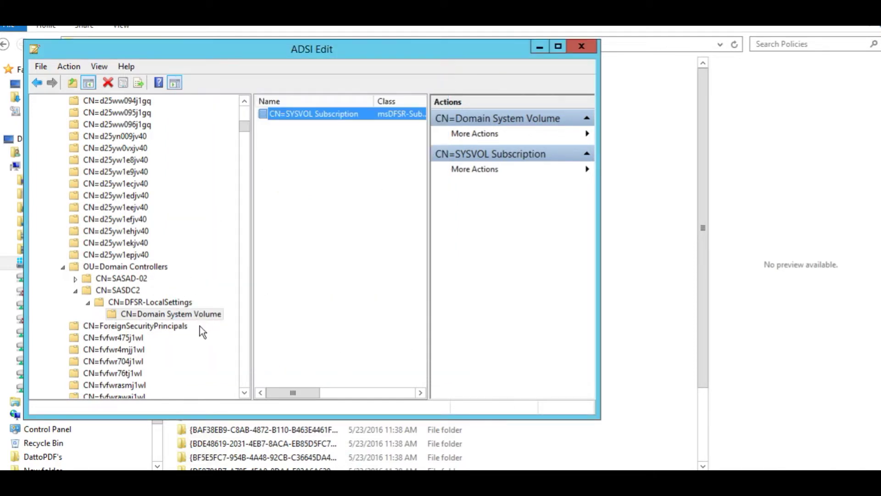
Drill into SASAD-02's SYSVOL Subscription and set msDFSR-Enabled to FALSE, then close the properties.
double_click(122, 279)
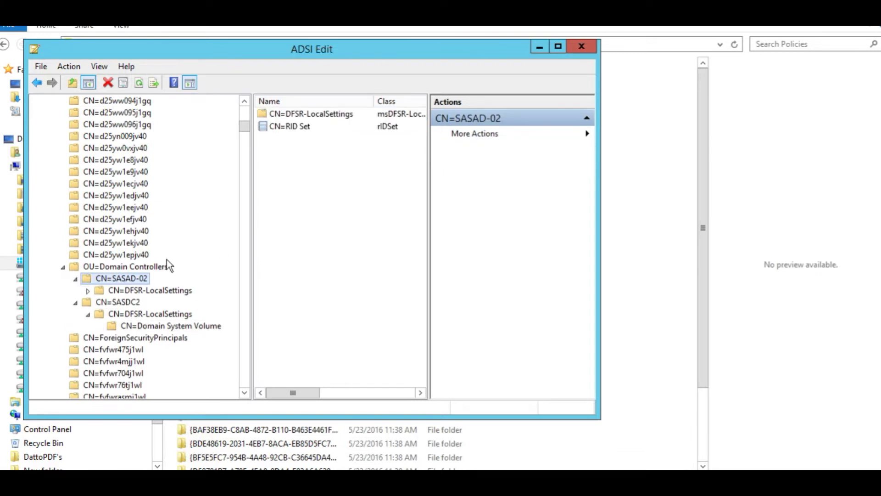
double_click(312, 115)
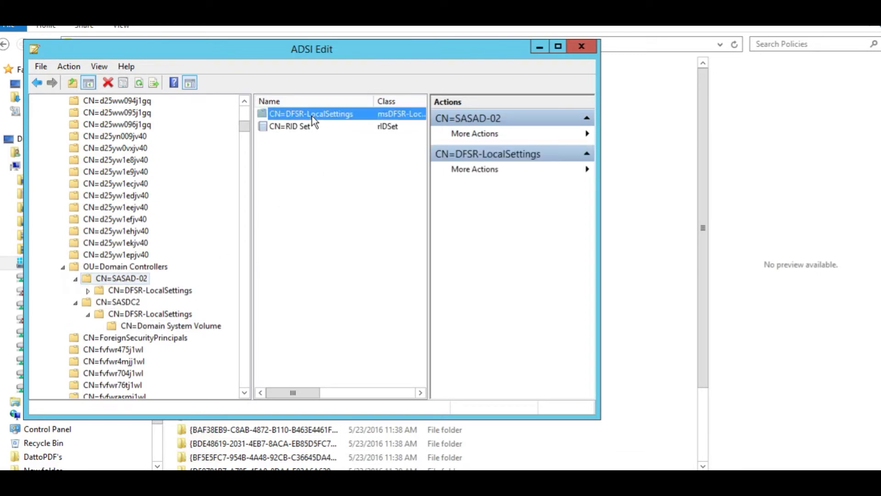
double_click(314, 114)
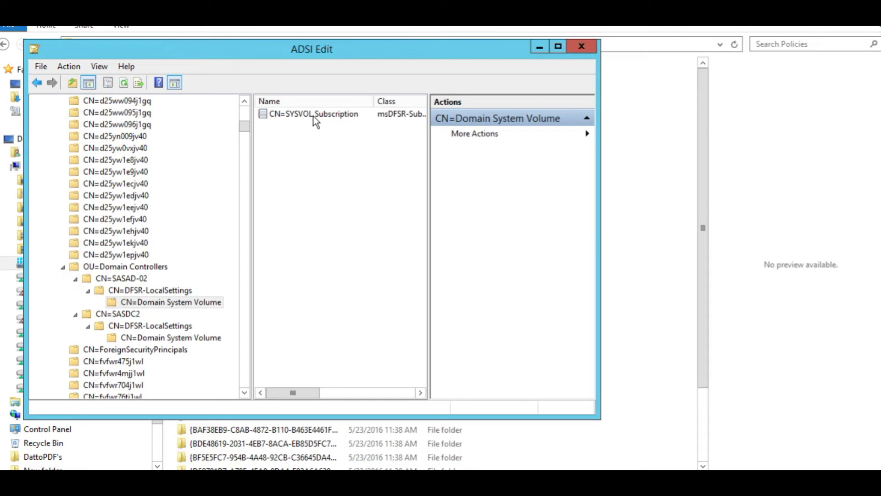
double_click(313, 116)
scroll(310, 221, down, 5)
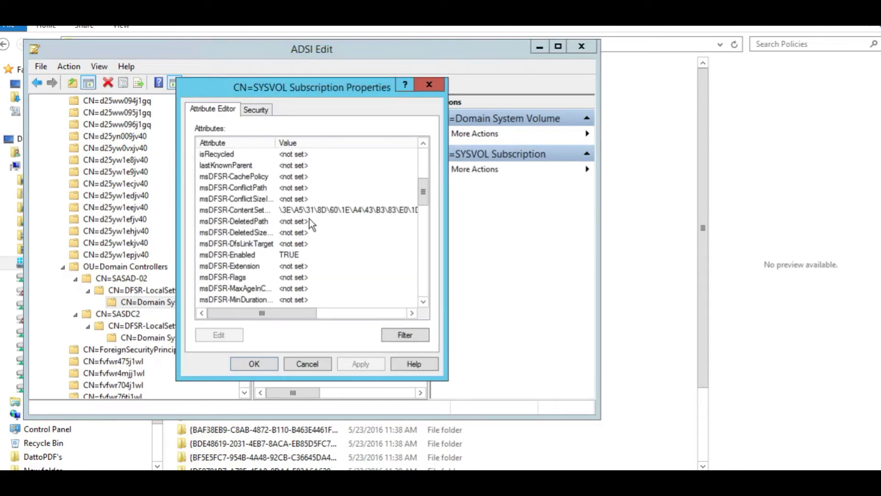
double_click(288, 255)
click(320, 266)
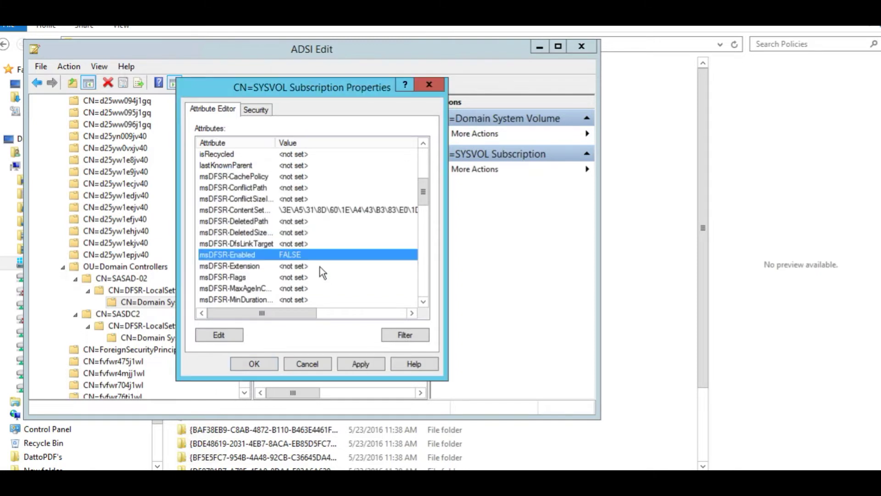
scroll(320, 263, down, 2)
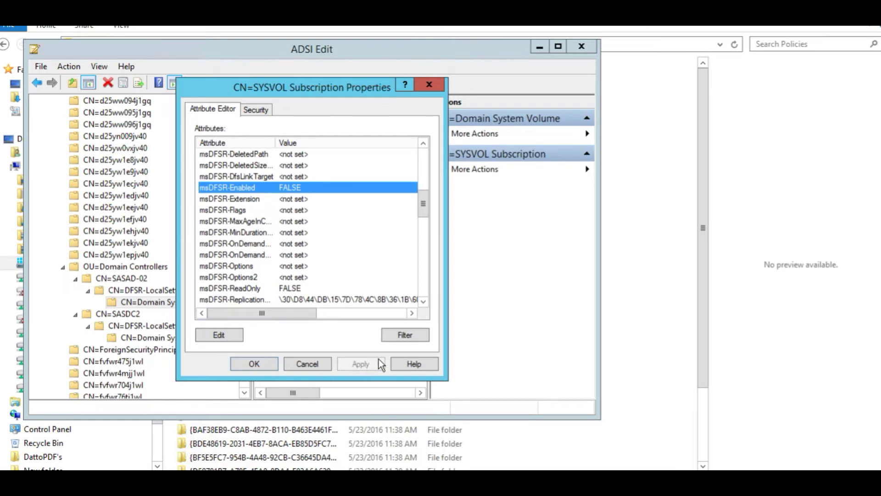
click(285, 364)
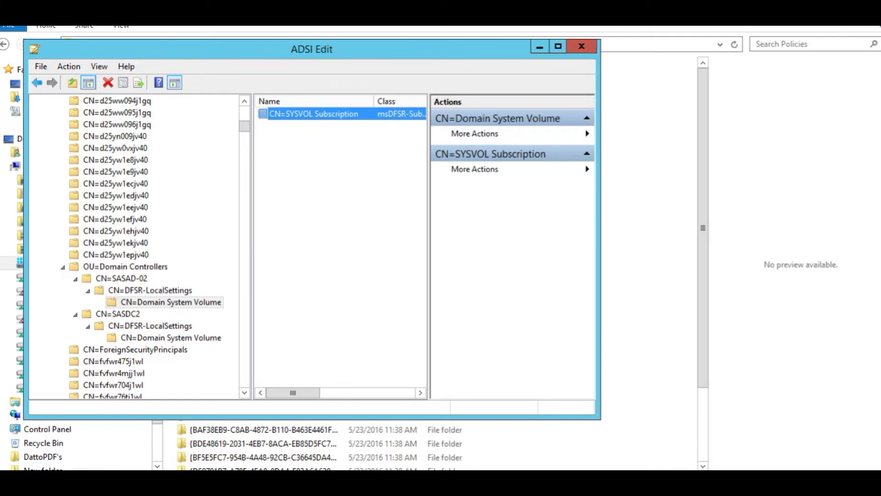
Launch Windows PowerShell as administrator from the Start screen.
key(super)
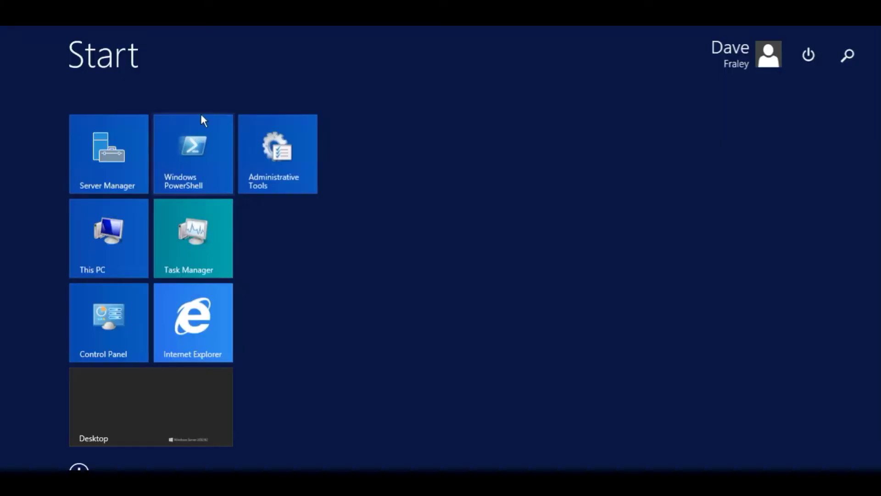
right_click(176, 162)
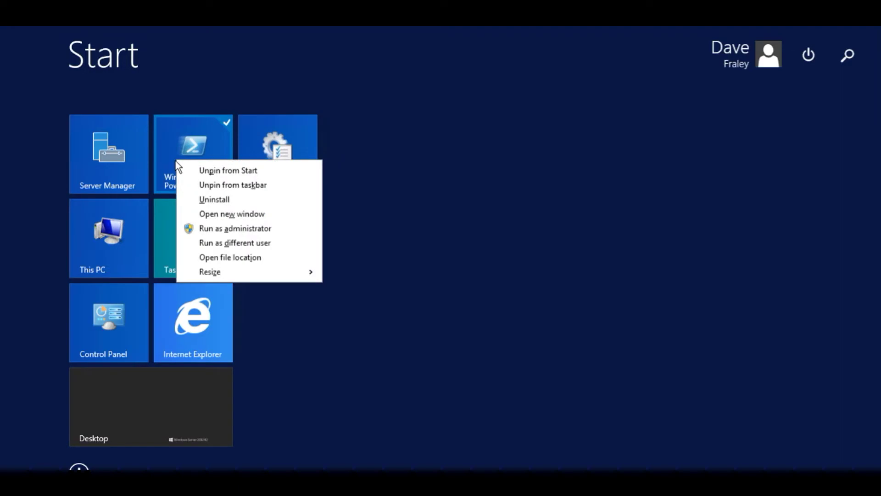
click(230, 228)
key(alt+y)
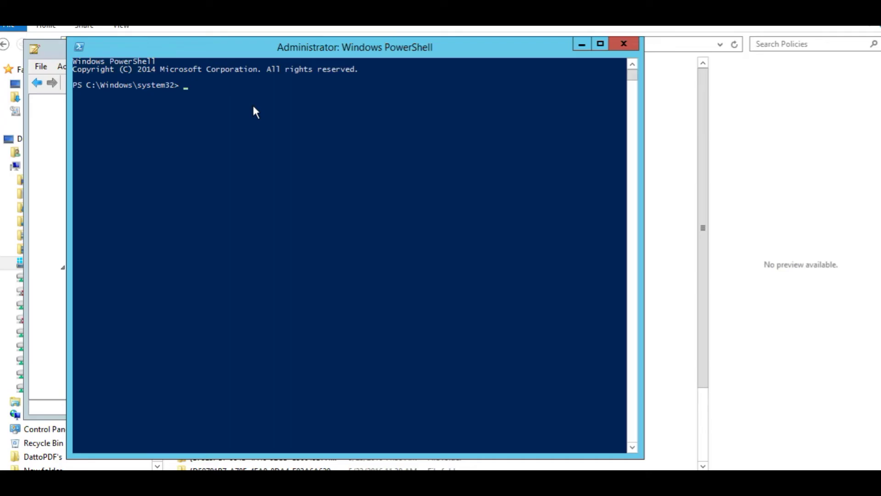
Run repadmin /syncall /adep to force AD replication across all DCs.
text(reoadnub)
key(BackSpace)
key(BackSpace)
key(BackSpace)
key(BackSpace)
key(BackSpace)
key(BackSpace)
text(pa)
text(in)
text(ep)
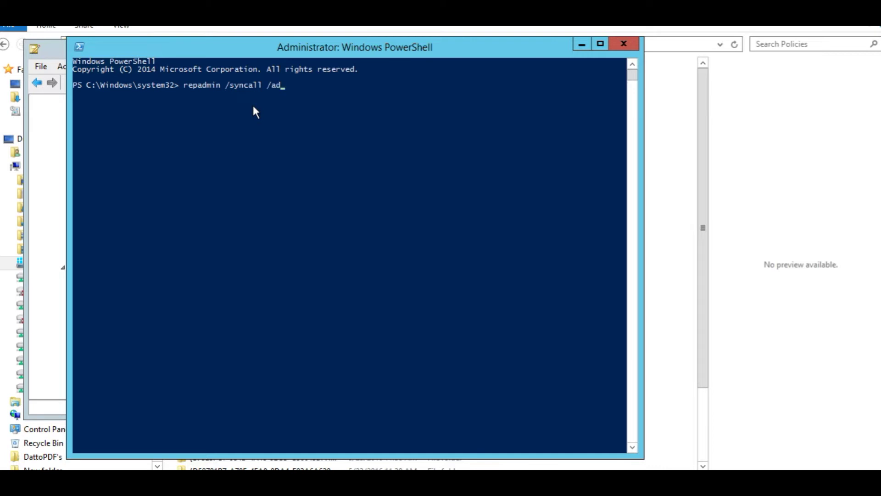
key(Return)
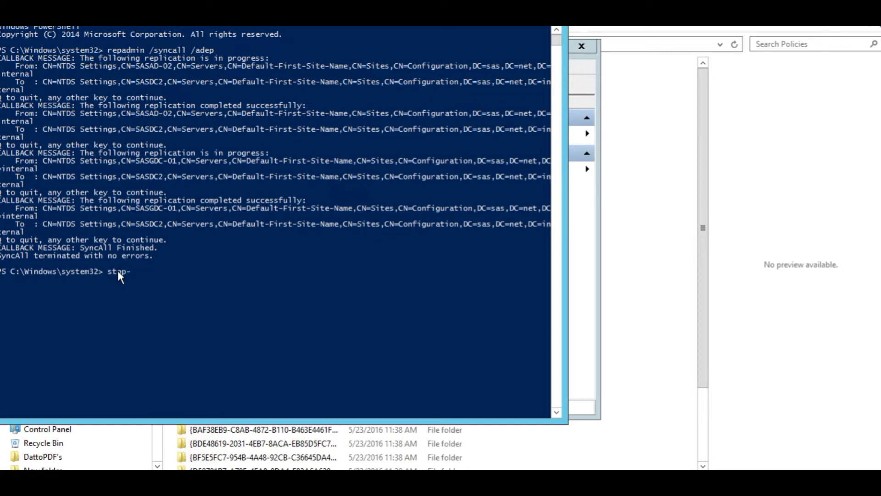
Stop the local DFSR service with stop-service dfsr.
text(service dfsr)
key(BackSpace)
text(fsr)
key(Return)
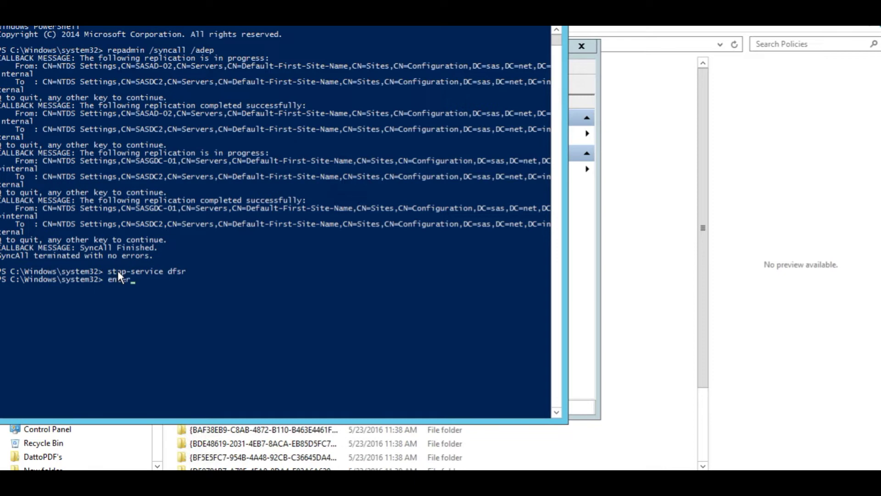
Enter a remote session on sasad-02, stop DFSR there, and exit.
text(enter-pssession s)
text(asad-02)
key(Return)
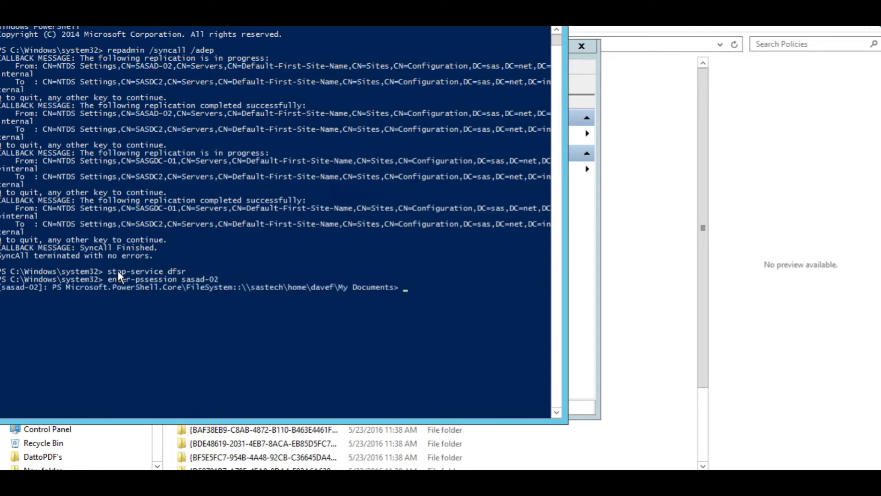
key(Up)
key(Up)
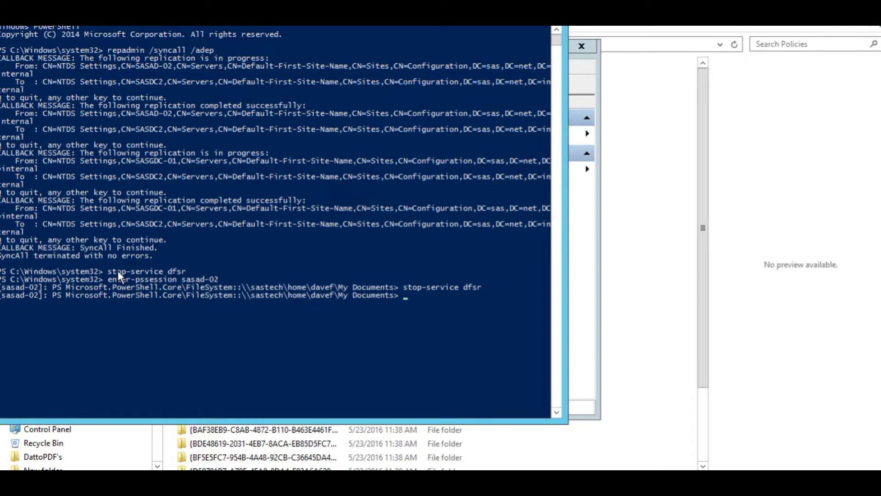
text(exit)
key(Return)
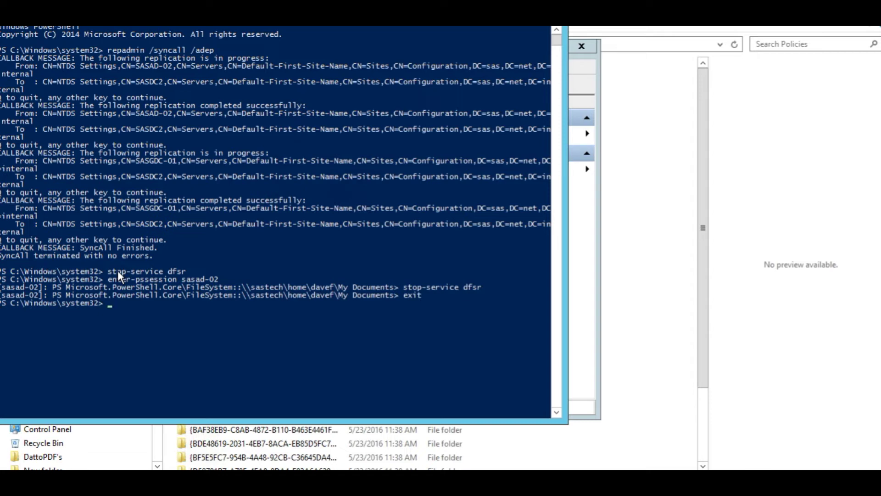
Start the local DFSR service again with start-service dfsr.
text(start-service dfs)
key(Return)
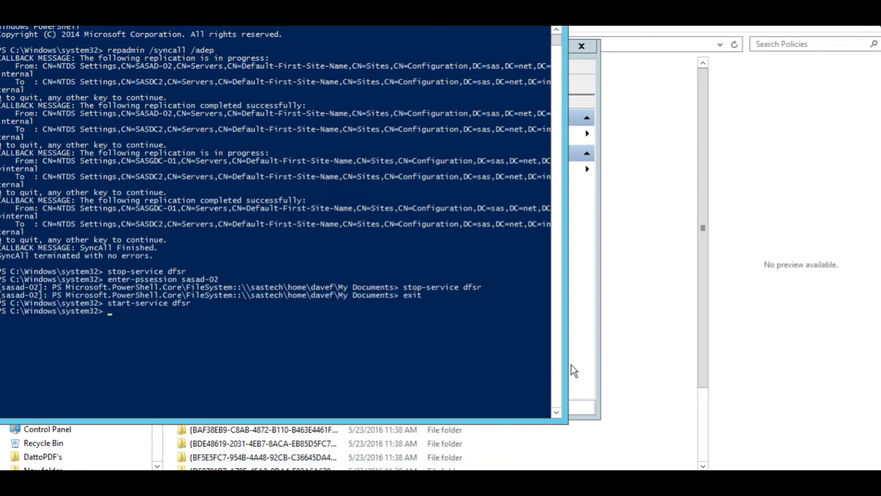
Open SASDC2's SYSVOL Subscription under Domain System Volume and change msDFSR-Enabled to True.
click(448, 420)
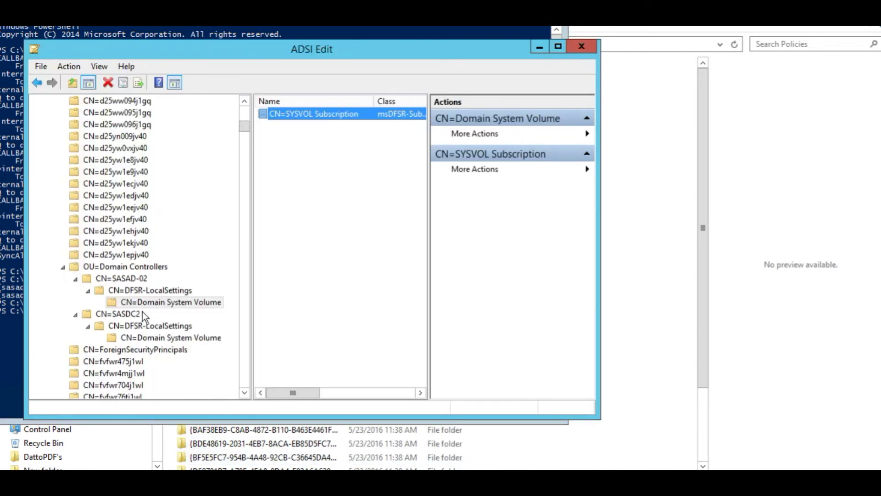
click(120, 314)
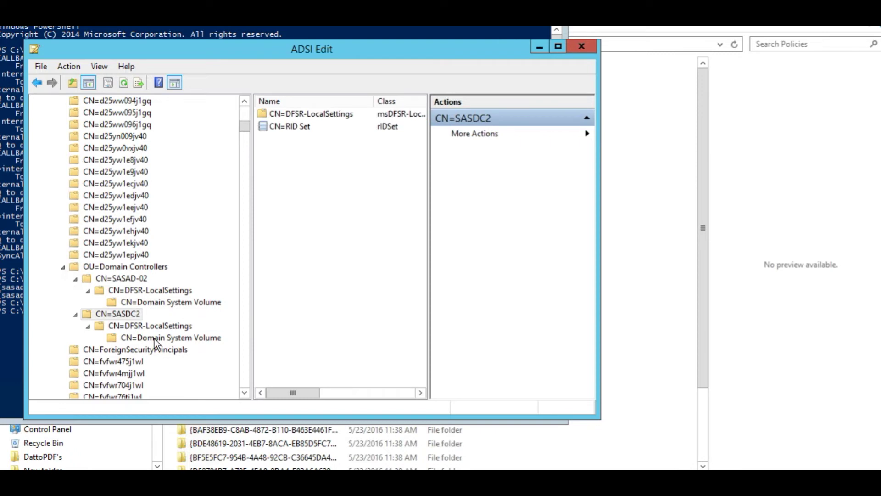
click(175, 337)
double_click(295, 117)
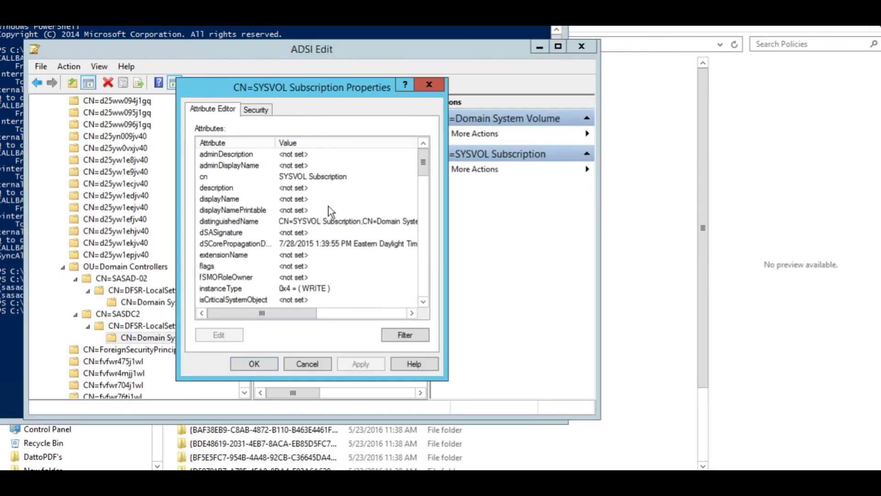
scroll(309, 231, down, 3)
scroll(296, 200, down, 1)
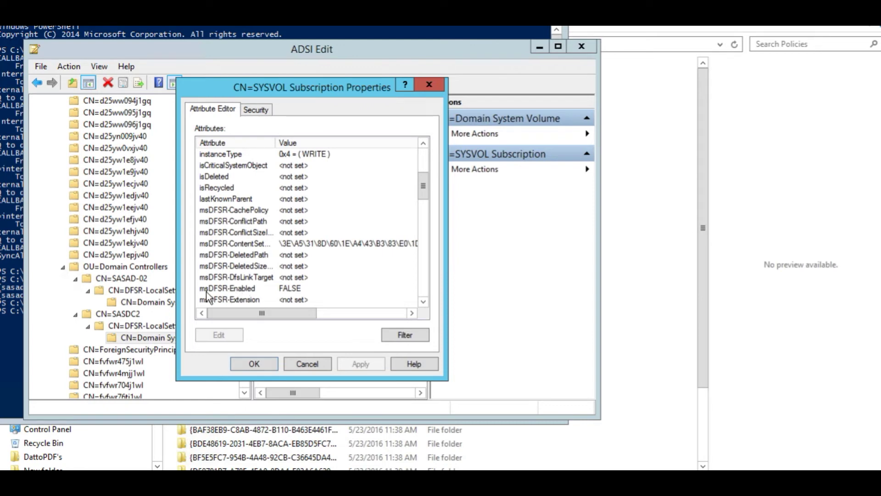
double_click(261, 289)
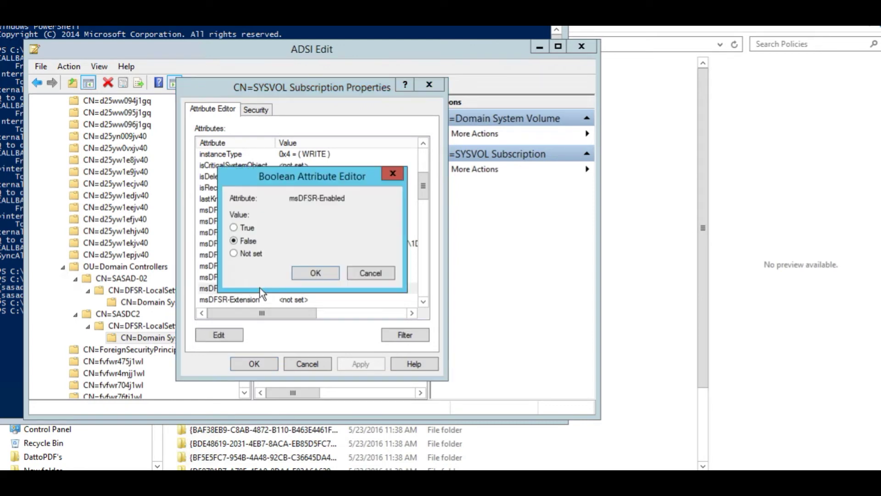
click(249, 228)
click(315, 273)
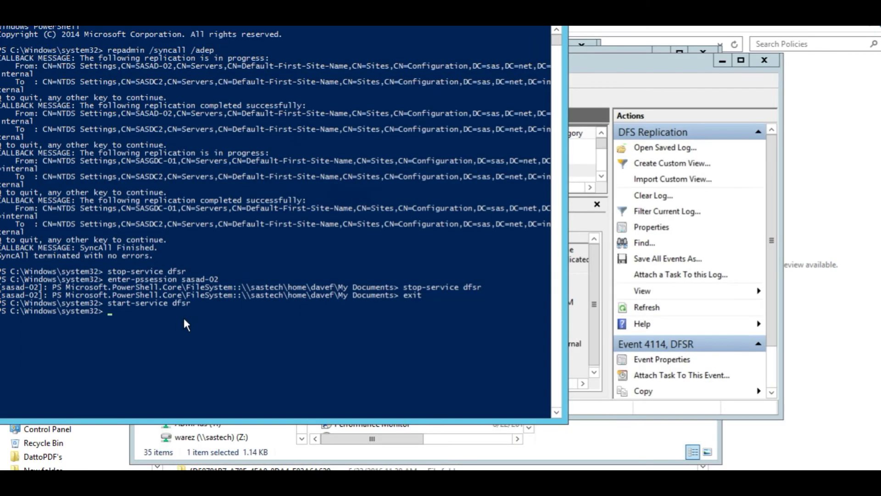
Rerun repadmin /syncall /adep, then run dfsrdiag pollad.
key(Up)
key(Up)
key(Up)
key(Up)
key(Up)
key(Up)
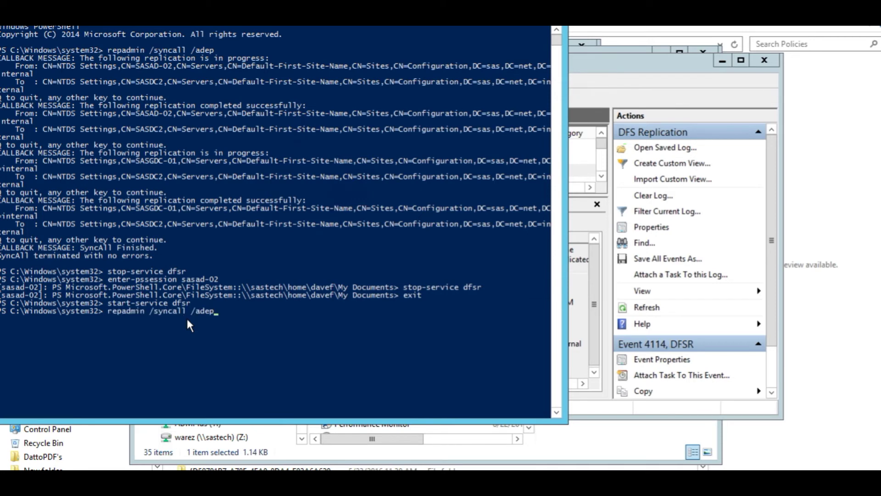
key(Return)
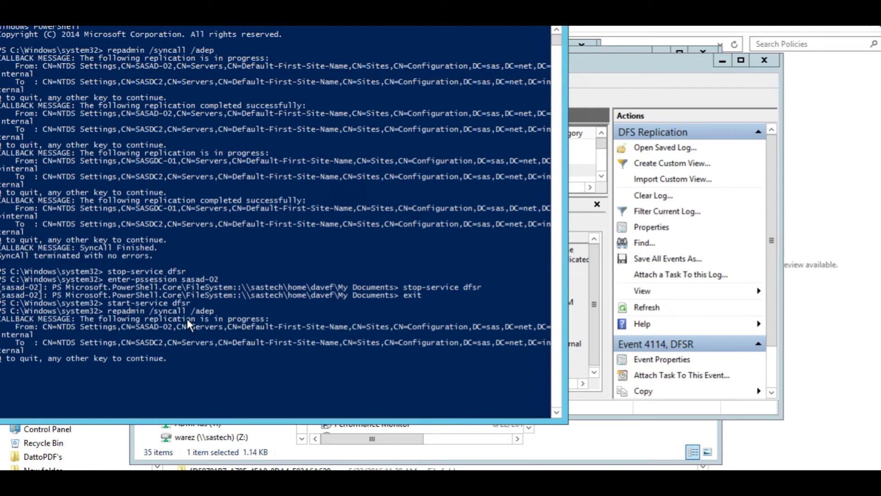
key(Return)
key(Return)
key(Return)
key(Return)
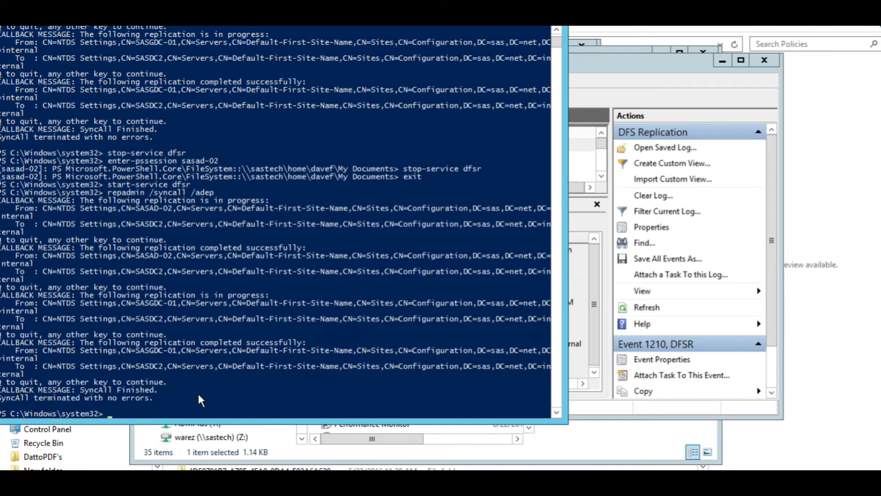
text(dfsrdiag pollad)
key(Return)
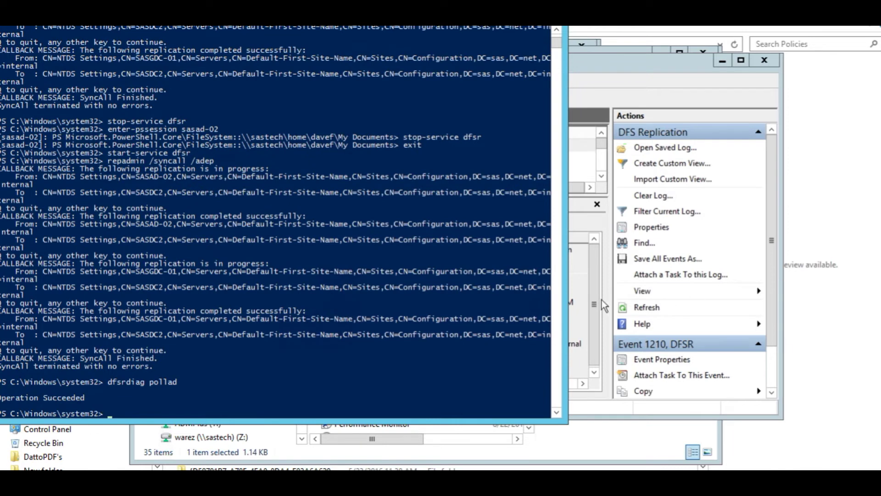
Show the full details of DFS Replication event 4602, confirming SYSVOL initialized on SASDC2 as primary member.
click(577, 175)
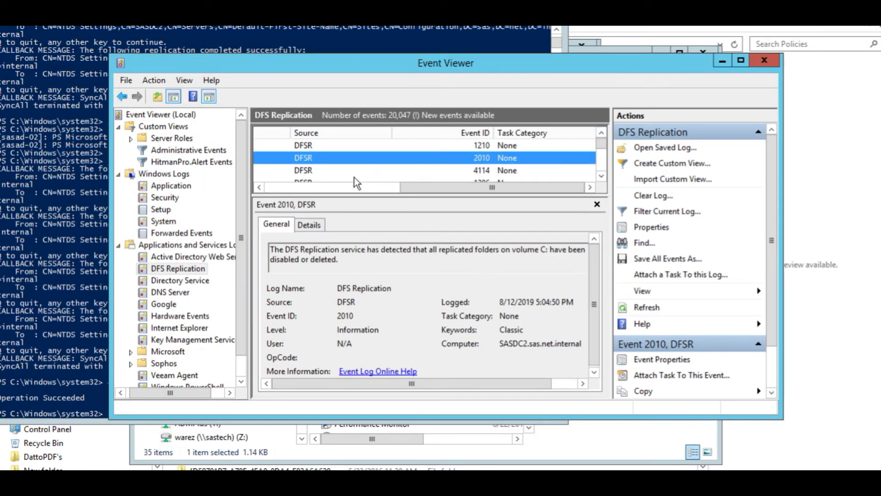
click(181, 278)
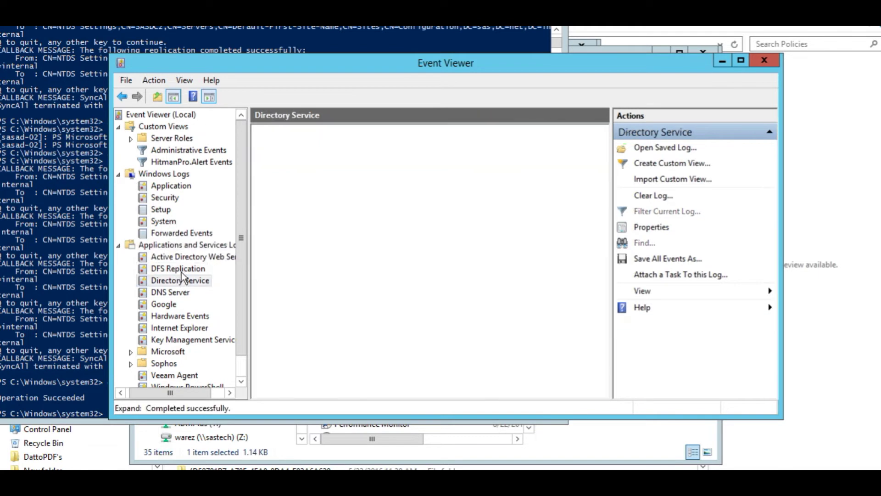
click(180, 269)
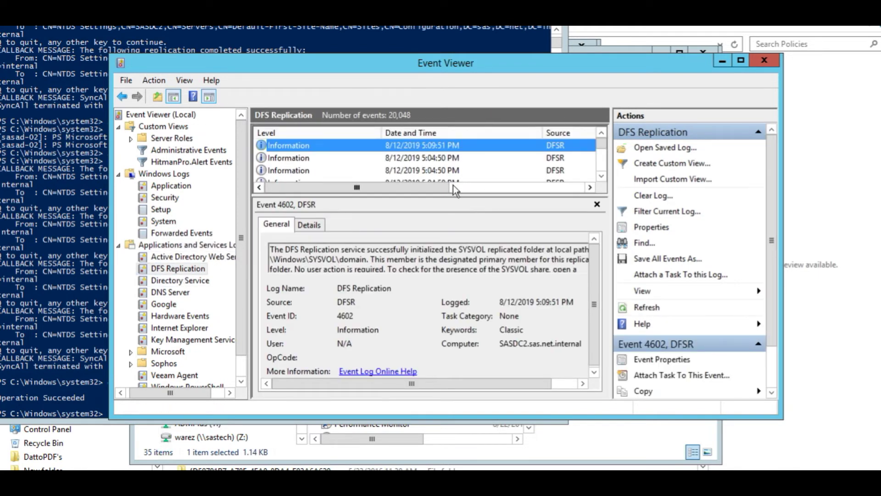
drag(454, 186, 546, 186)
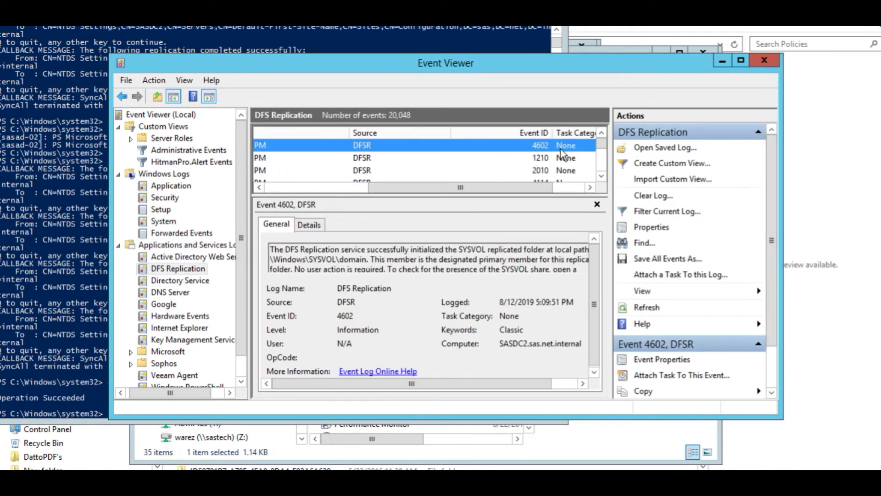
double_click(362, 146)
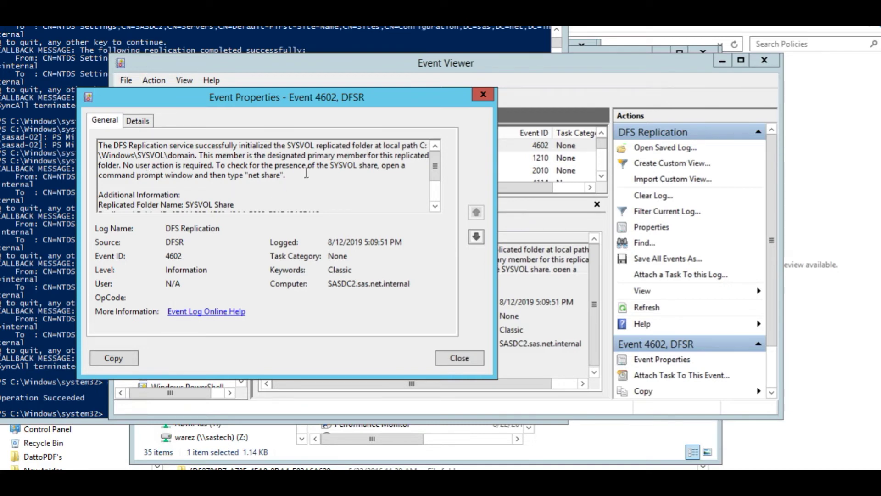
click(131, 418)
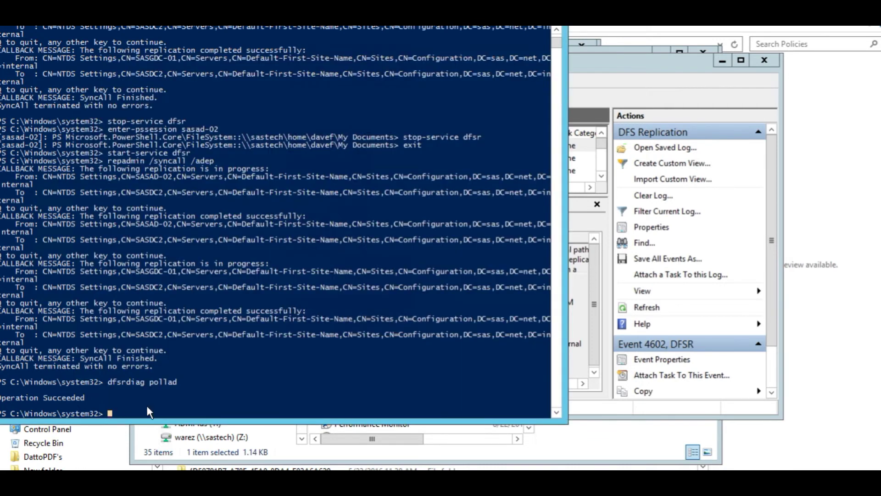
Start a remote PowerShell session on sasad-02 by recalling enter-pssession sasad-02.
key(Up)
key(Up)
key(Up)
key(Up)
key(Up)
key(Down)
key(Return)
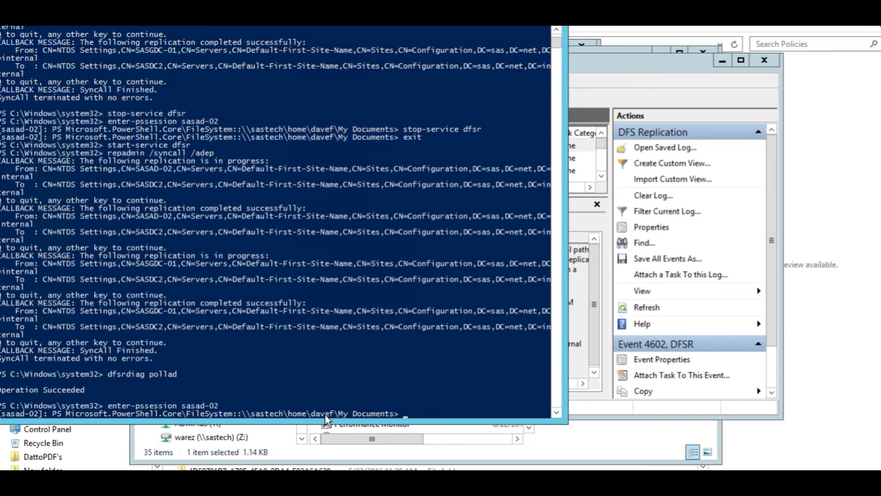
Start the DFSR service on sasad-02 with the recalled start-service dfsr command.
key(Up)
key(Up)
key(Up)
key(Up)
key(Up)
key(Up)
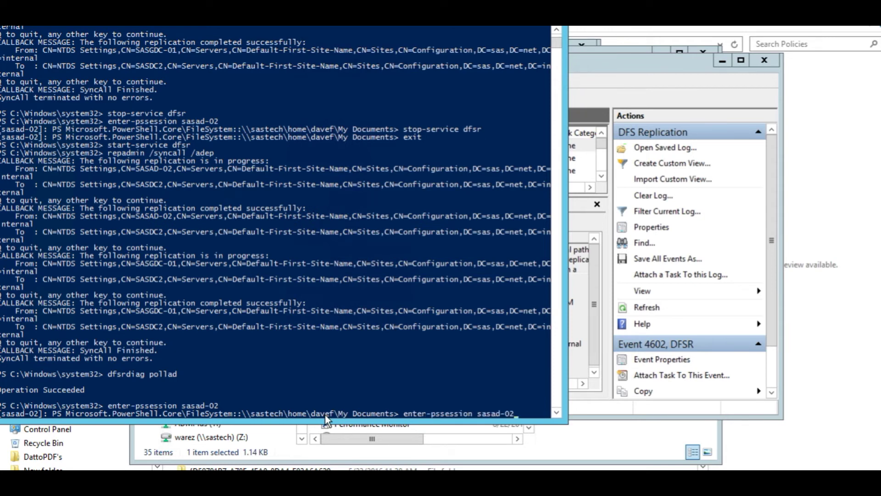
key(Down)
key(Down)
key(Down)
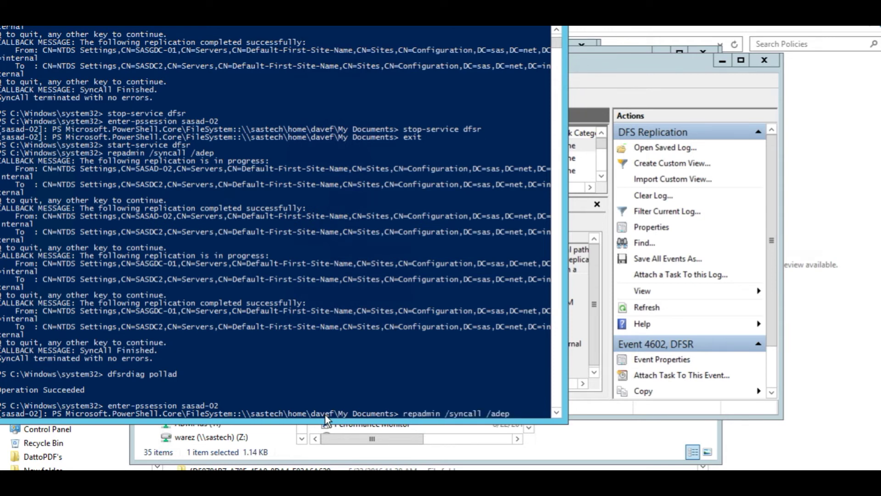
key(Up)
key(Down)
key(Down)
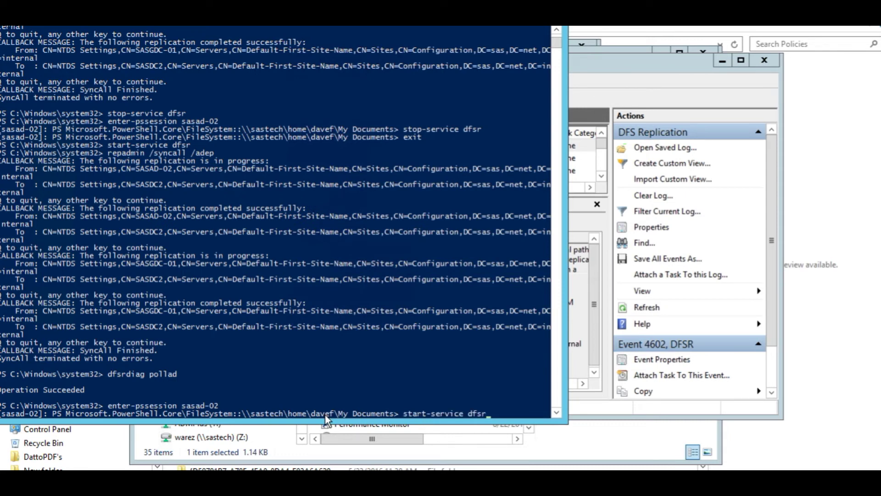
key(Return)
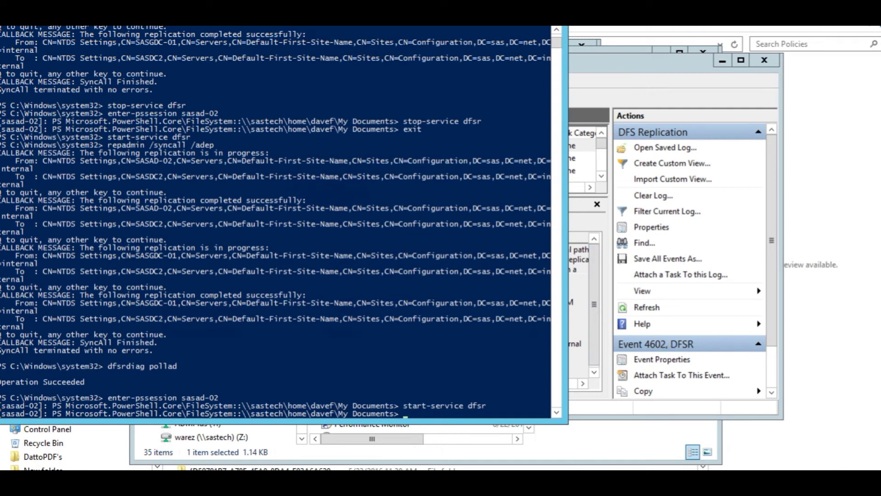
key(alt+Tab)
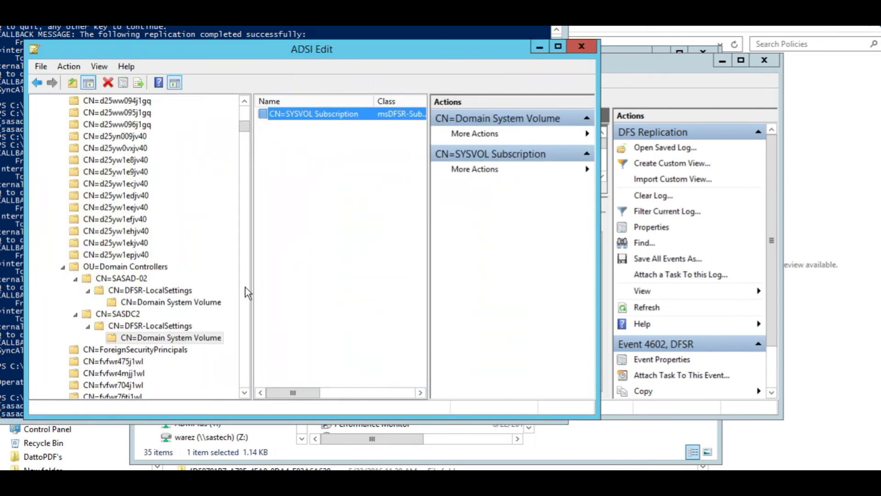
Under CN=SASAD-02 > DFSR-LocalSettings > Domain System Volume, set SYSVOL Subscription's msDFSR-Enabled to True and apply.
click(129, 281)
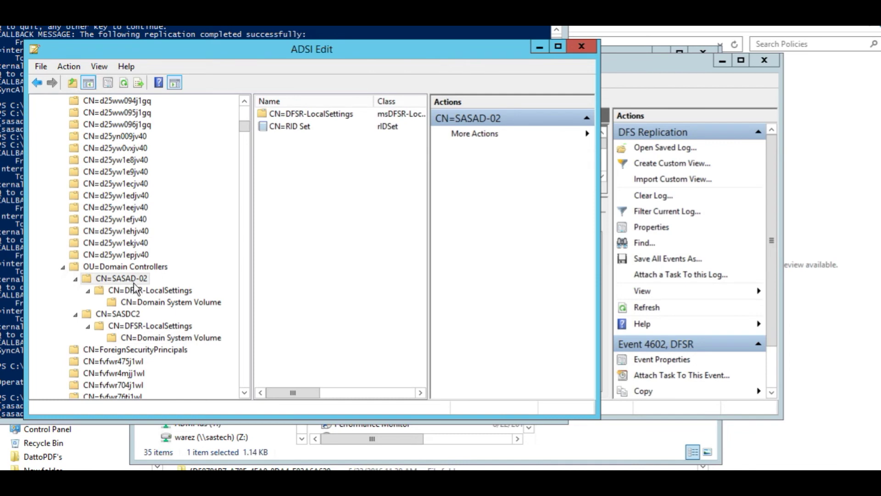
click(153, 303)
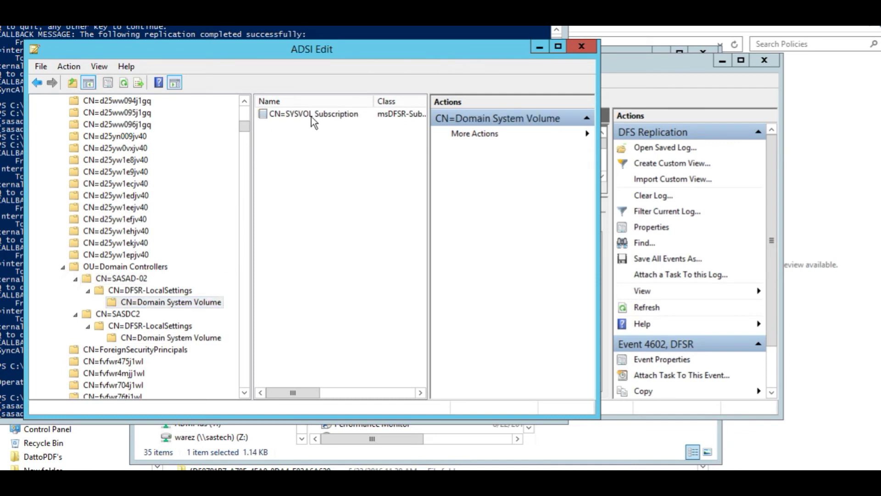
double_click(328, 114)
scroll(287, 235, down, 4)
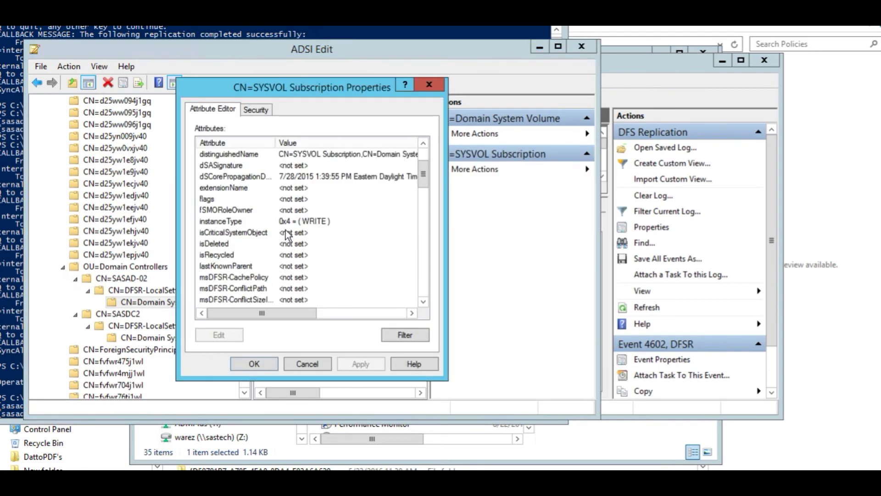
scroll(288, 234, down, 1)
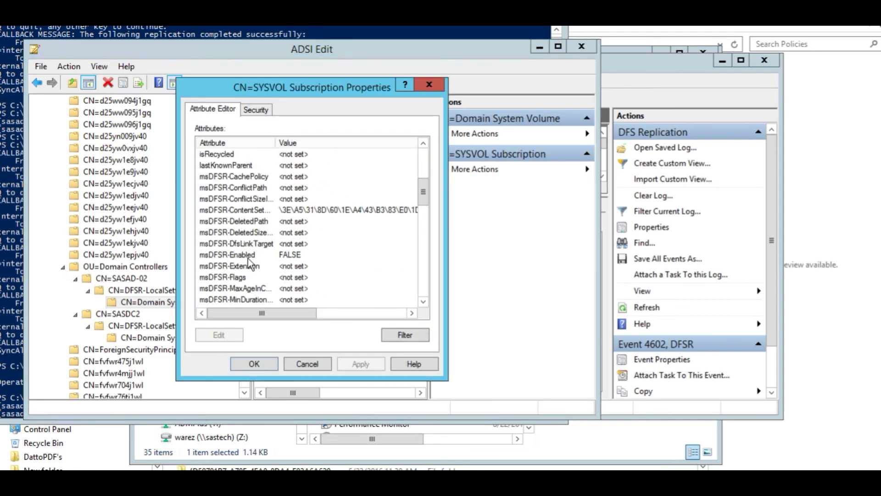
double_click(283, 255)
click(234, 228)
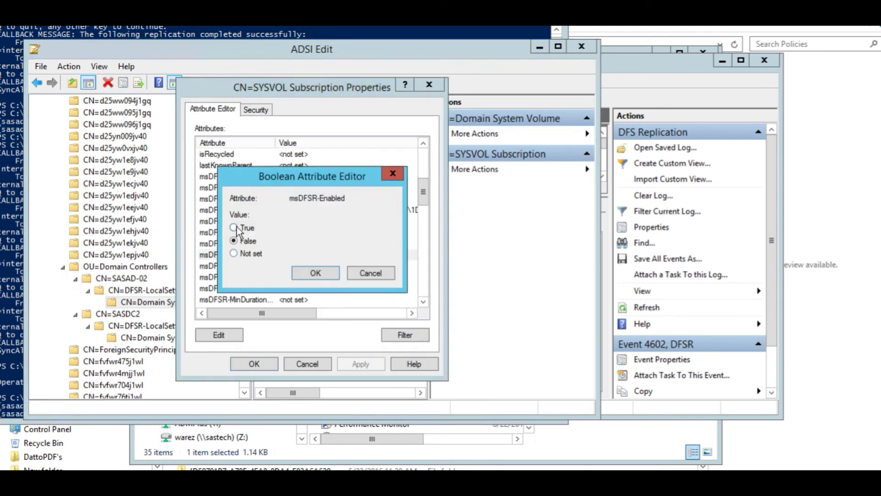
click(321, 274)
click(359, 365)
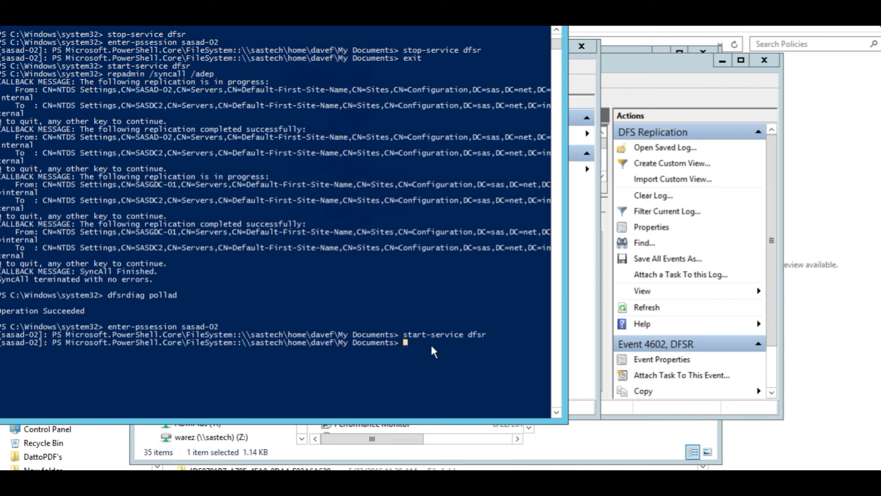
Make sasad-02 poll Active Directory with dfsrdiag pollad, correcting the misspelled dfsdiag attempt.
text(dfsdiag pollad)
key(Return)
text(dfs)
key(BackSpace)
key(BackSpace)
key(BackSpace)
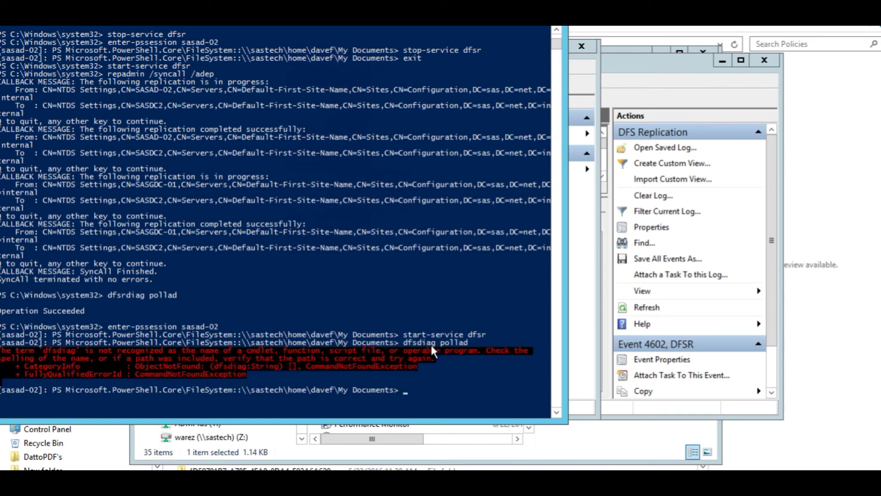
text(dfsrdiag pollad)
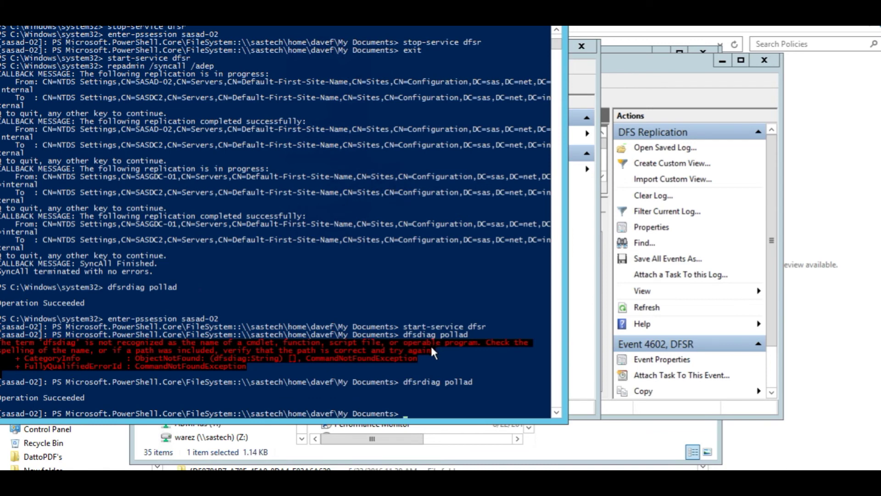
Exit the sasad-02 remote session and close both PowerShell and ADSI Edit.
text(exit)
key(Return)
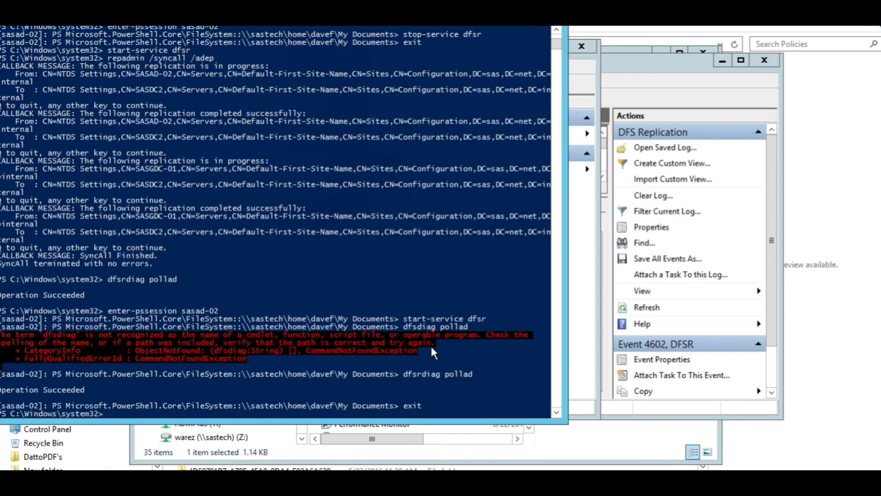
key(alt+F4)
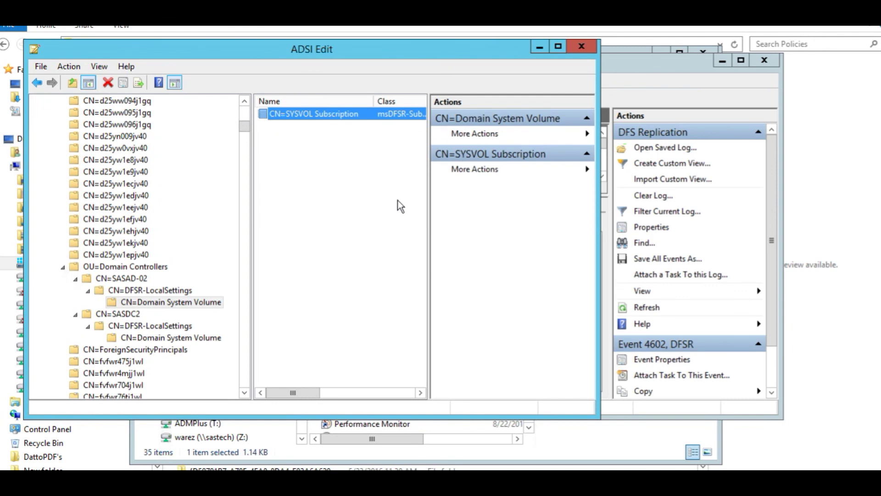
key(alt+F4)
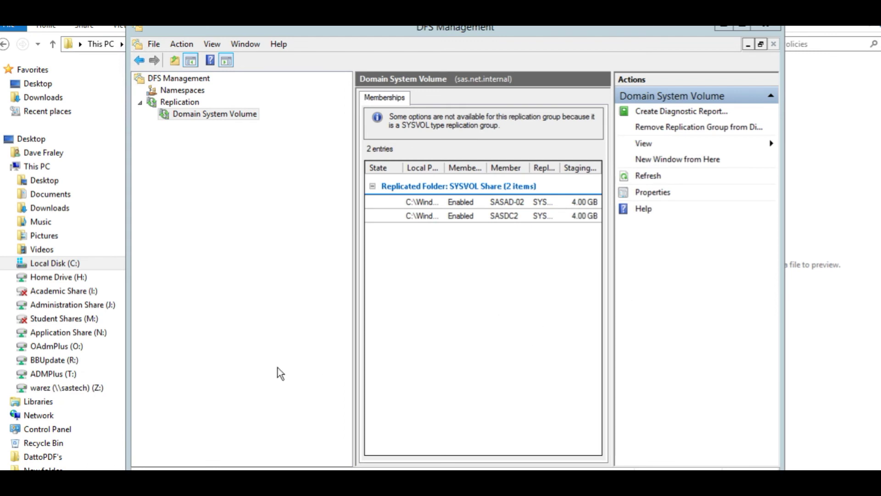
Create a Domain System Volume health report for SASAD-02 and SASDC2, saved to C:\DFSReports.
drag(282, 32, 261, 28)
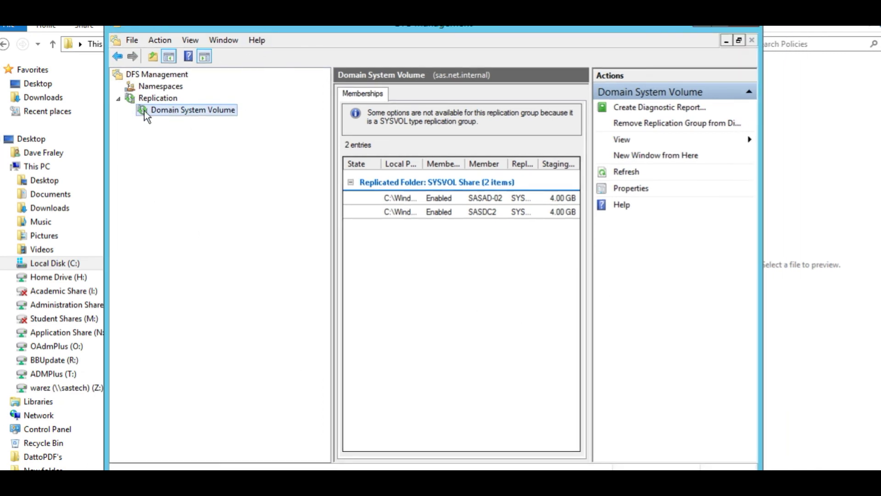
right_click(165, 111)
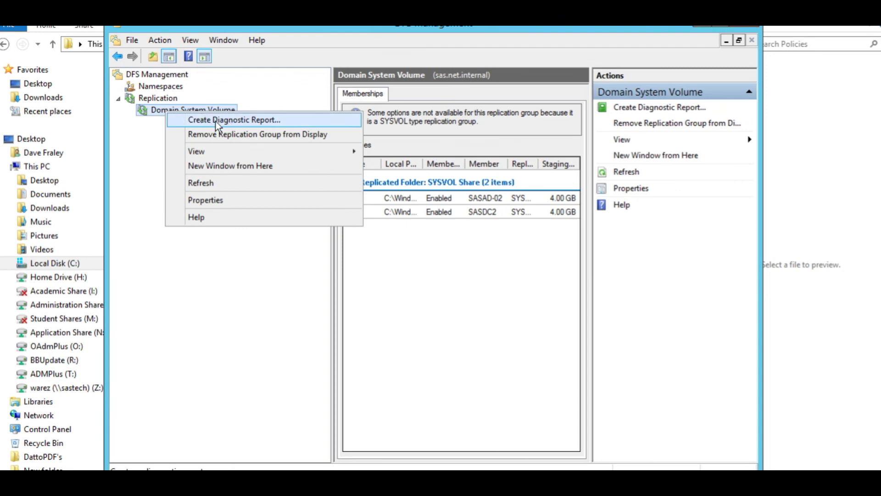
click(216, 120)
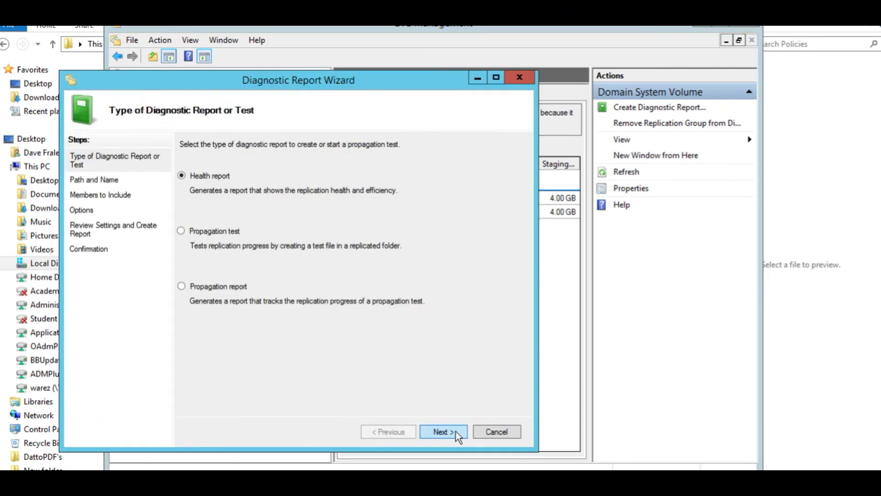
click(456, 432)
click(456, 430)
click(454, 429)
click(453, 429)
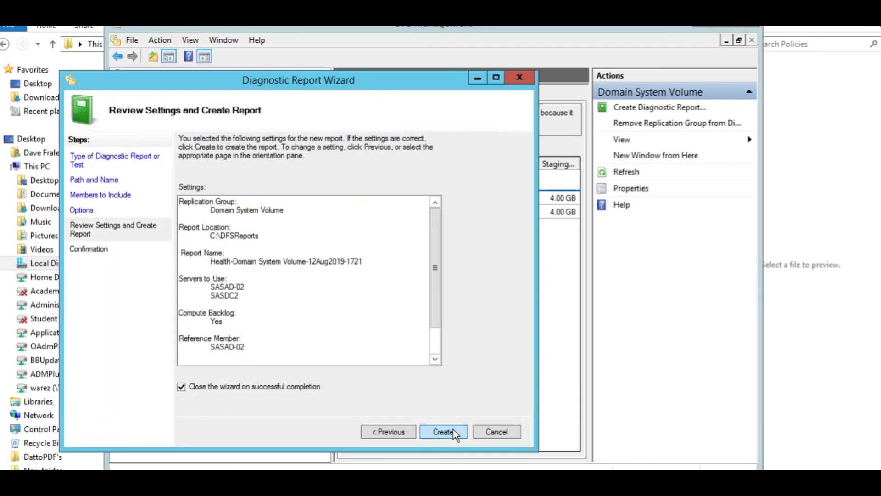
click(453, 431)
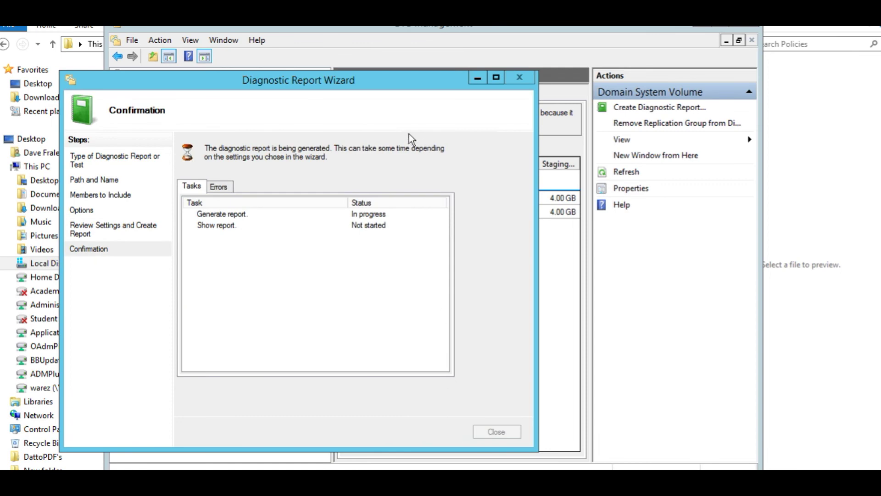